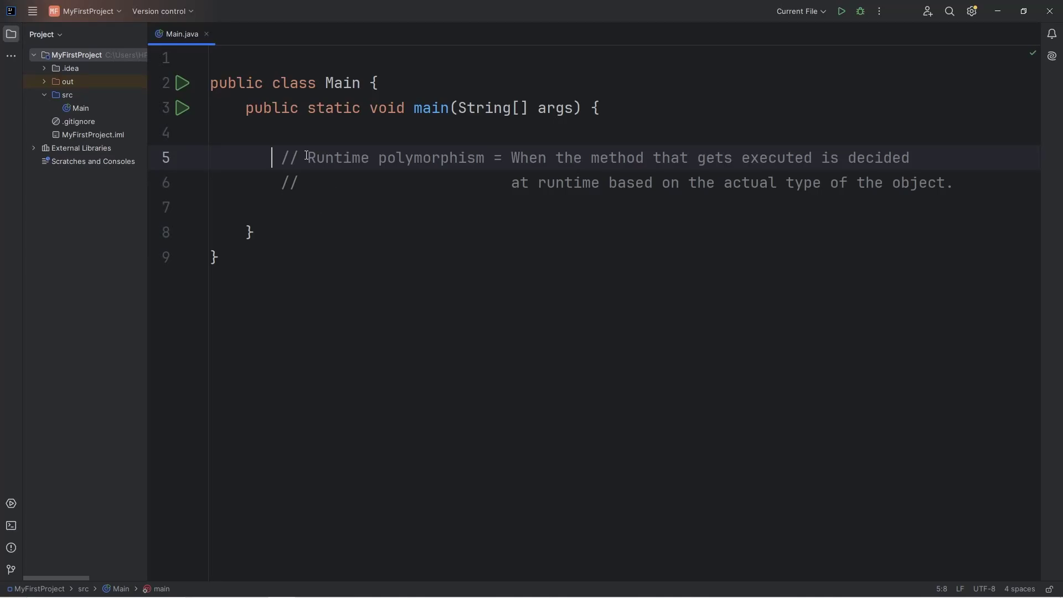
# Highlight key phrases of the runtime polymorphism definition and close the run output
pyautogui.moveTo(307, 157); pyautogui.dragTo(484, 158)
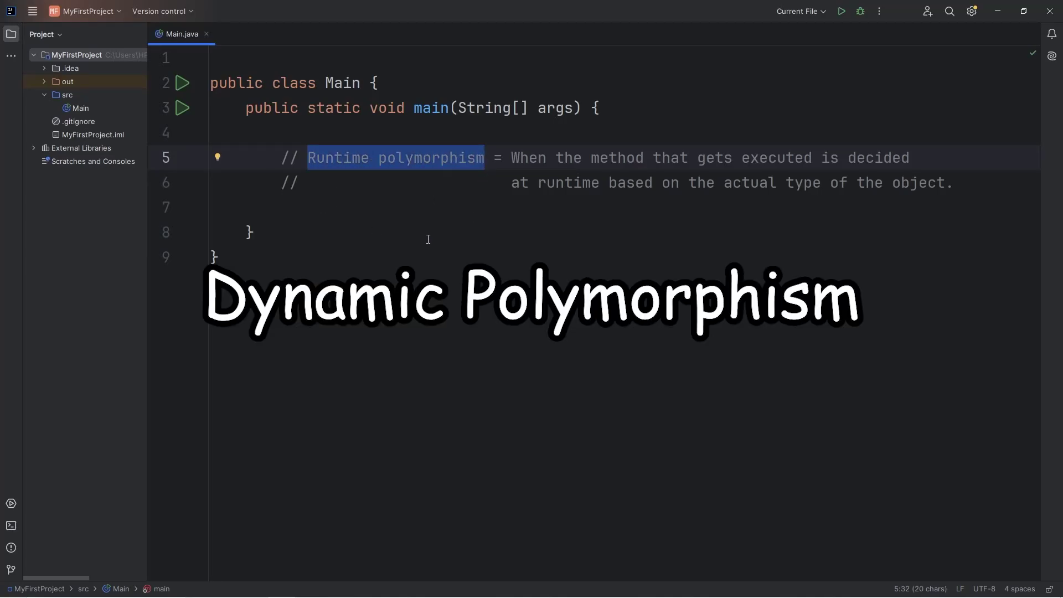
pyautogui.click(306, 160)
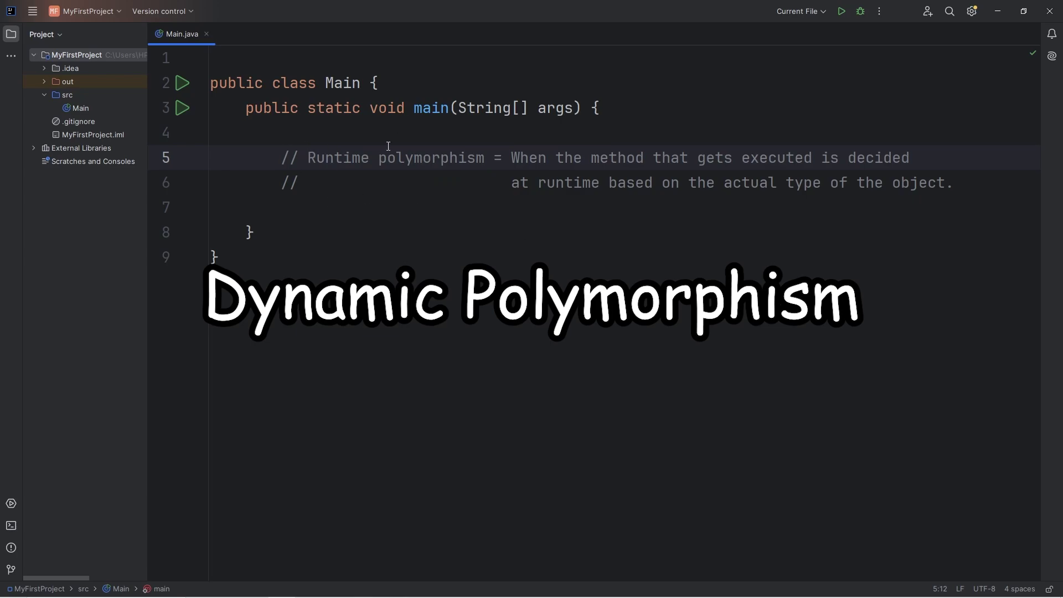
pyautogui.hotkey('ctrl', 'Right')
pyautogui.hotkey('ctrl', 'Right')
pyautogui.hotkey('ctrl', 'Right')
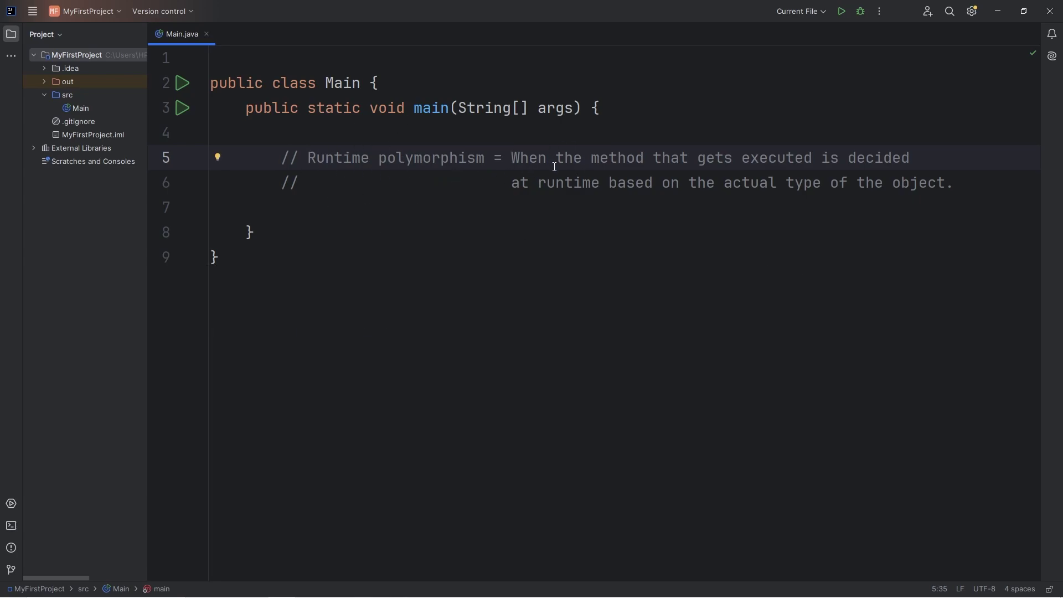
pyautogui.moveTo(503, 157); pyautogui.dragTo(812, 158)
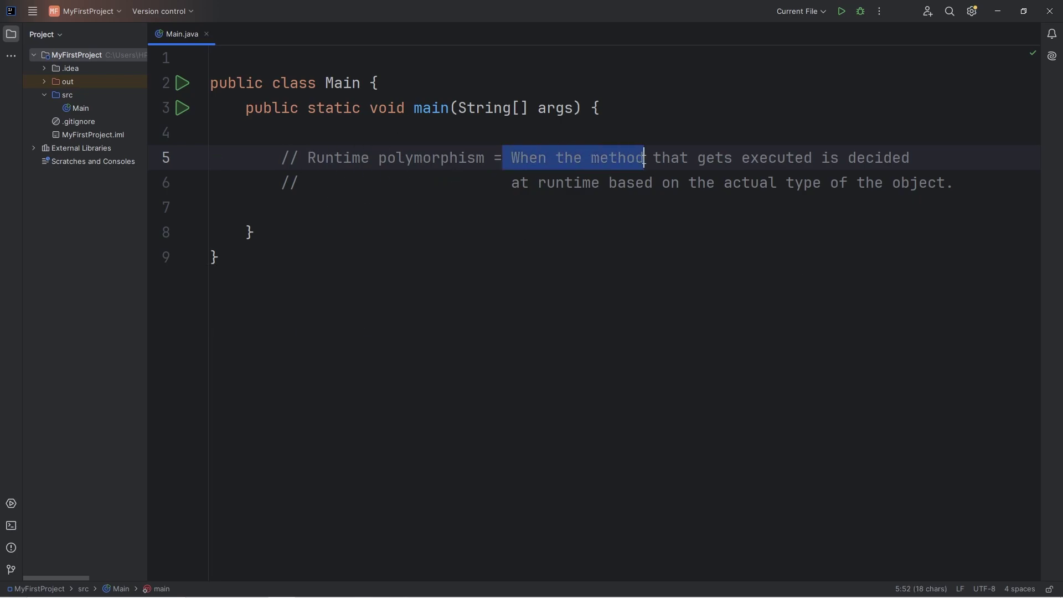
pyautogui.doubleClick(880, 158)
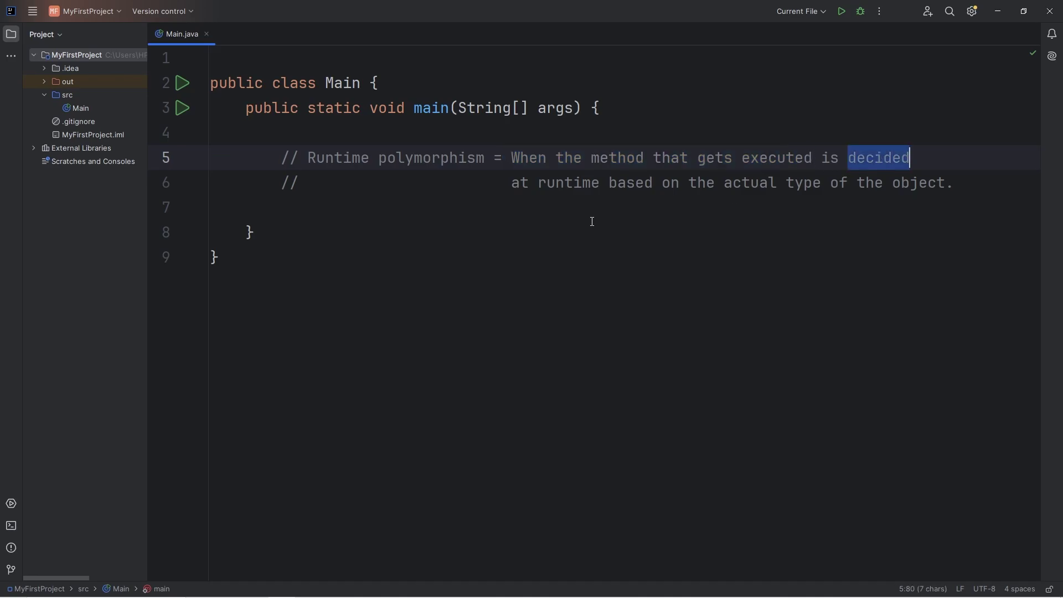
pyautogui.doubleClick(567, 187)
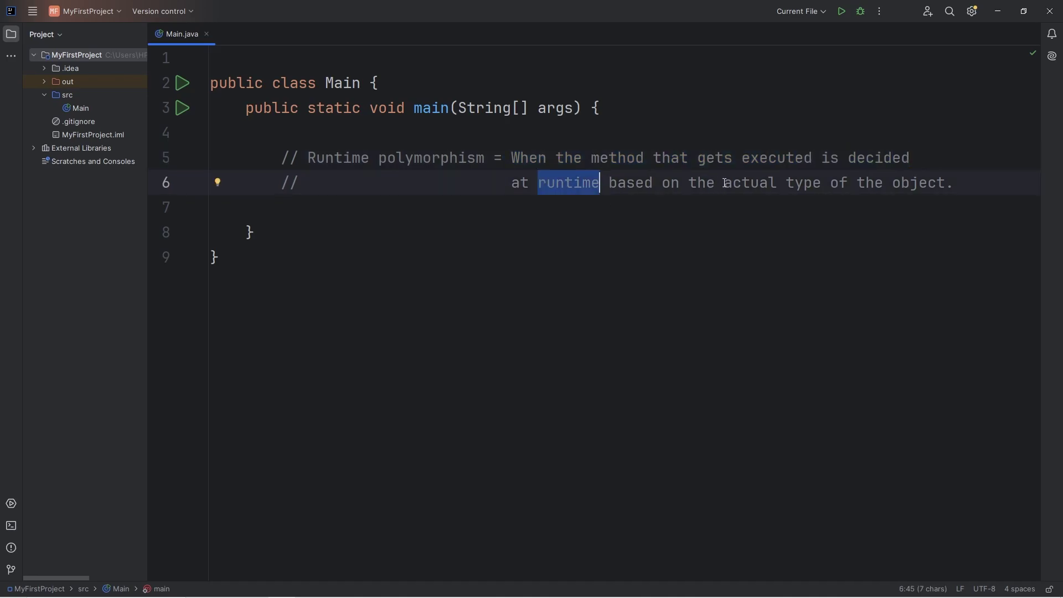
pyautogui.moveTo(722, 183); pyautogui.dragTo(821, 182)
pyautogui.doubleClick(918, 183)
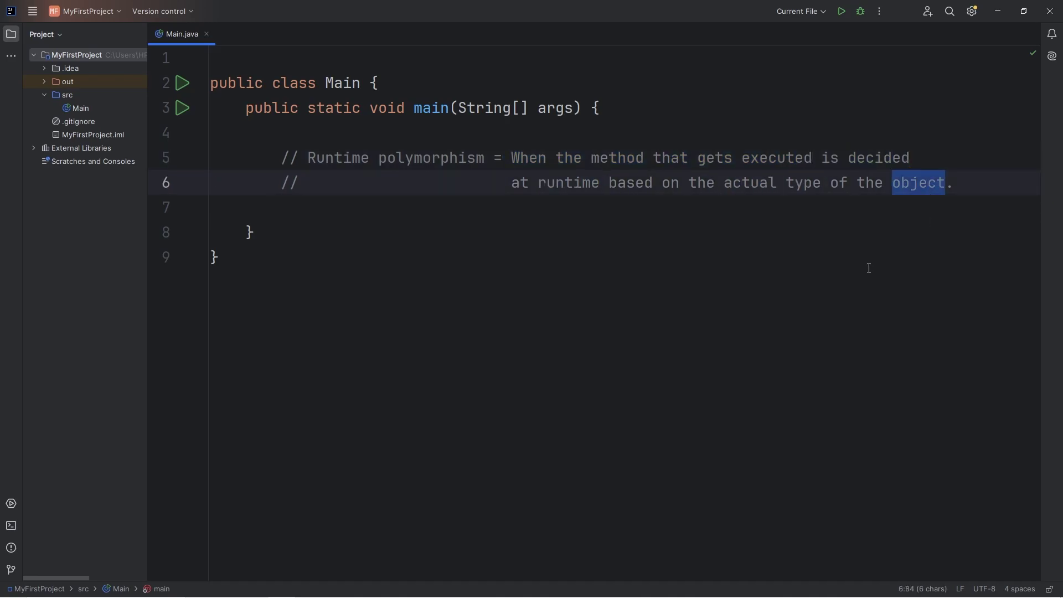
pyautogui.click(956, 184)
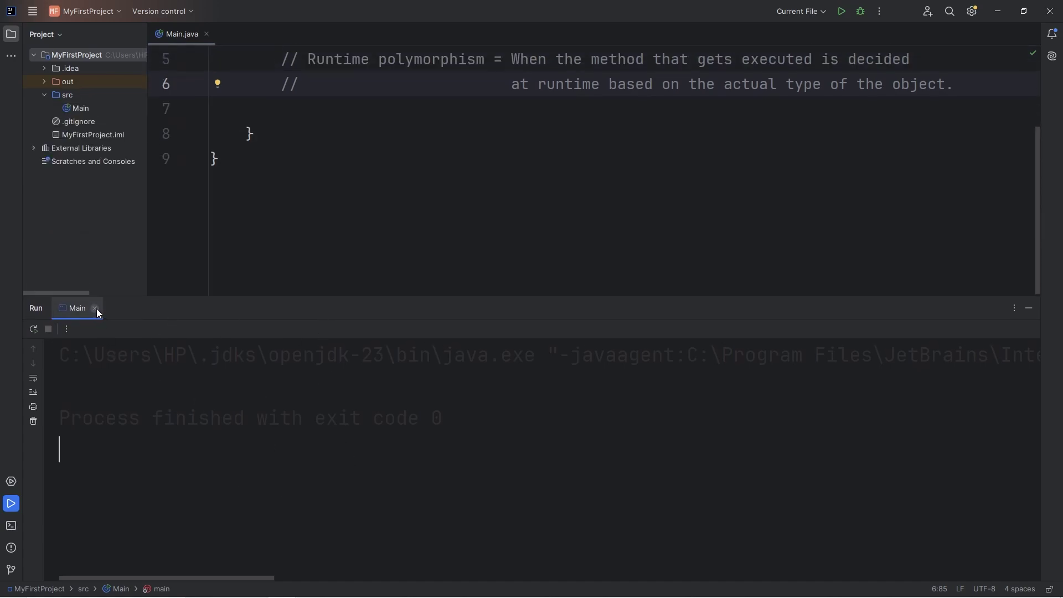
pyautogui.click(95, 308)
pyautogui.click(957, 183)
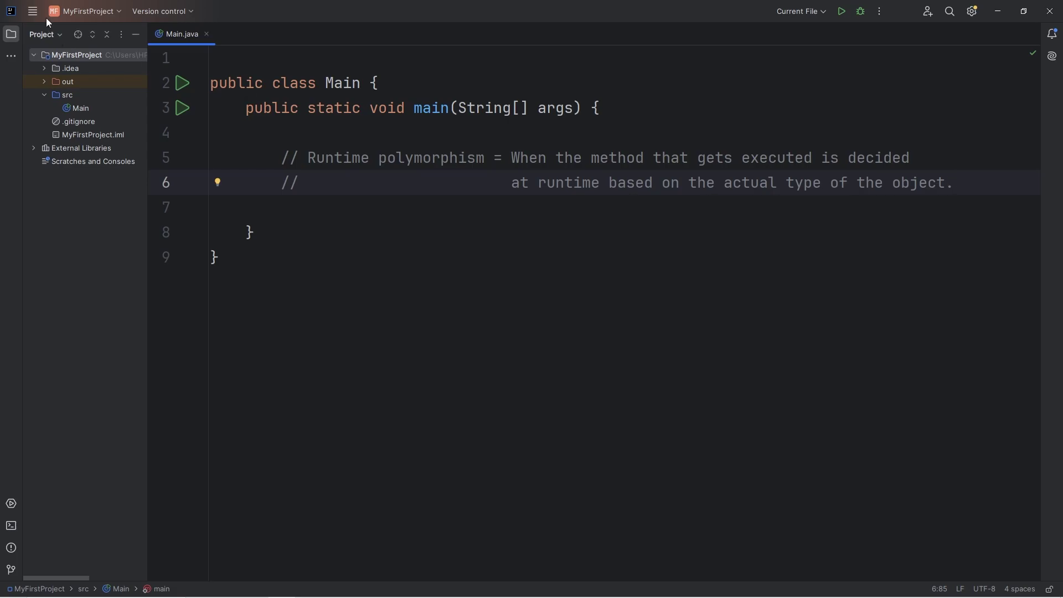
# Create the Animal class as public abstract, declaring 'abstract void speak();'
pyautogui.click(33, 12)
pyautogui.moveTo(52, 32)
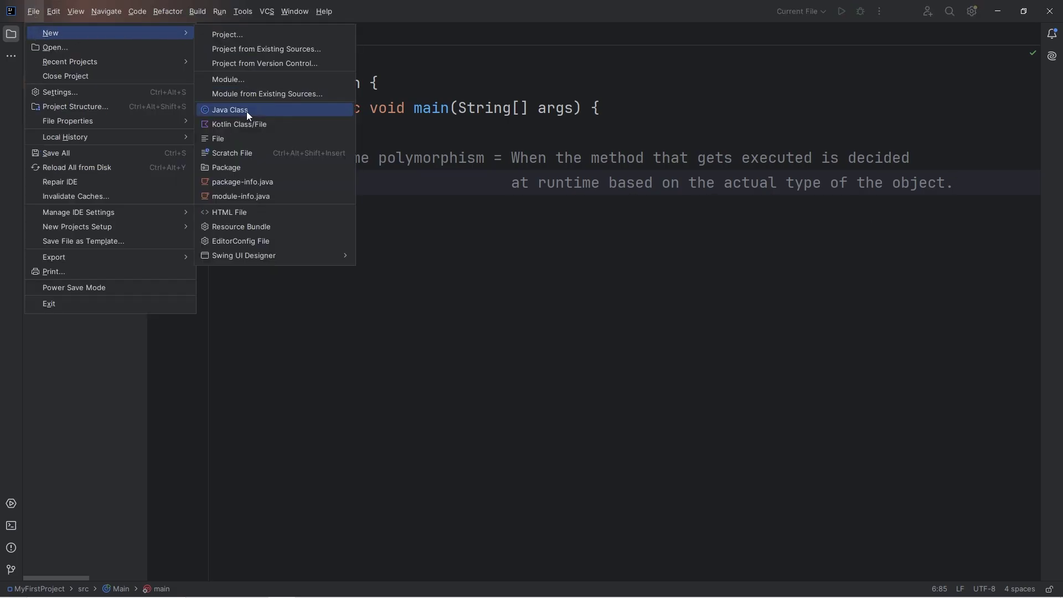
pyautogui.click(247, 111)
pyautogui.write('A')
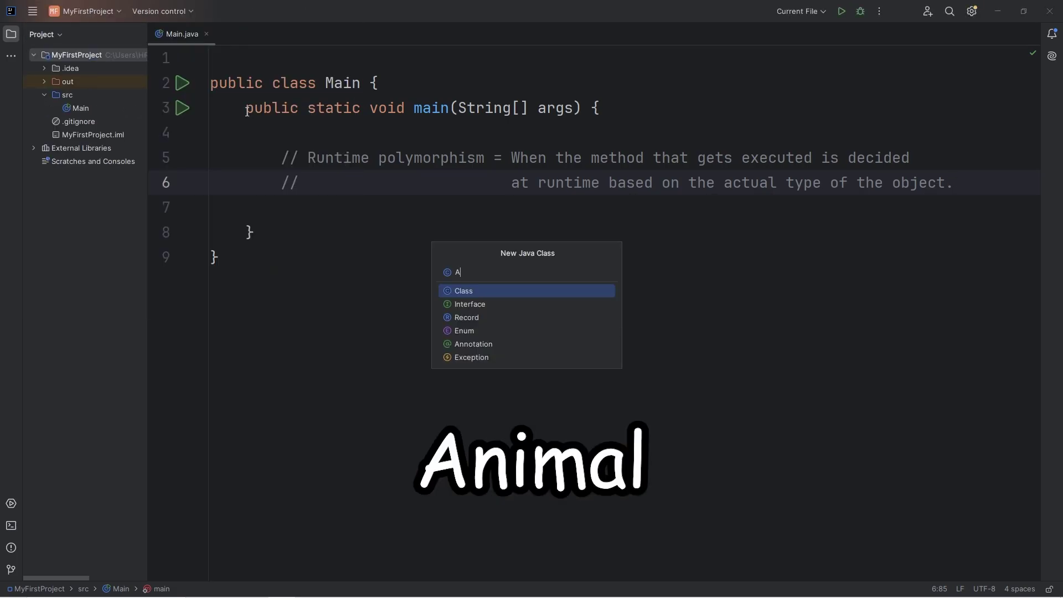
pyautogui.write('nimal')
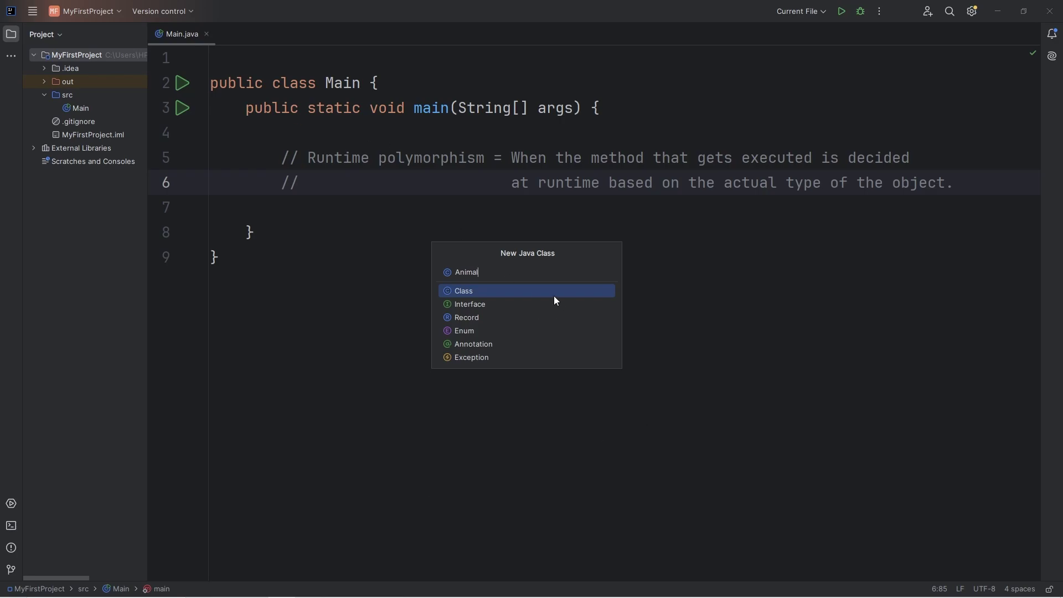
pyautogui.press('Return')
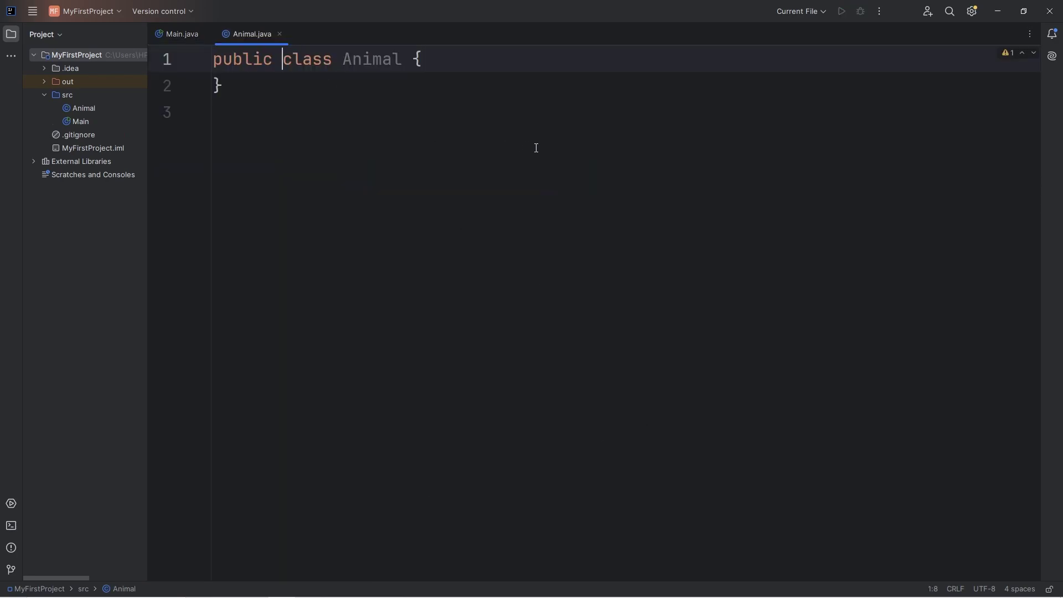
pyautogui.write('abstrac')
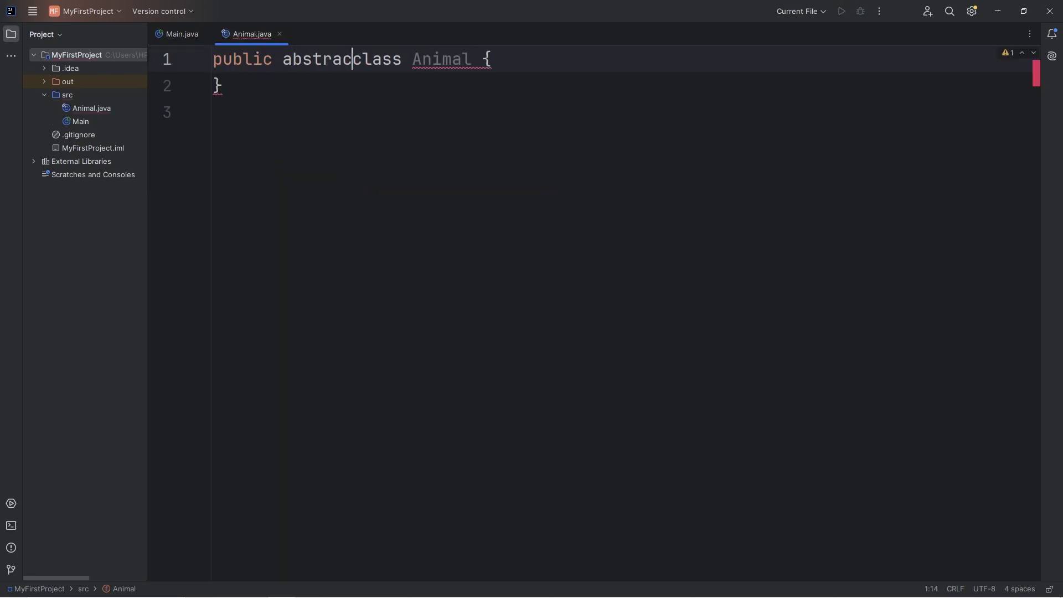
pyautogui.write('t')
pyautogui.click(584, 59)
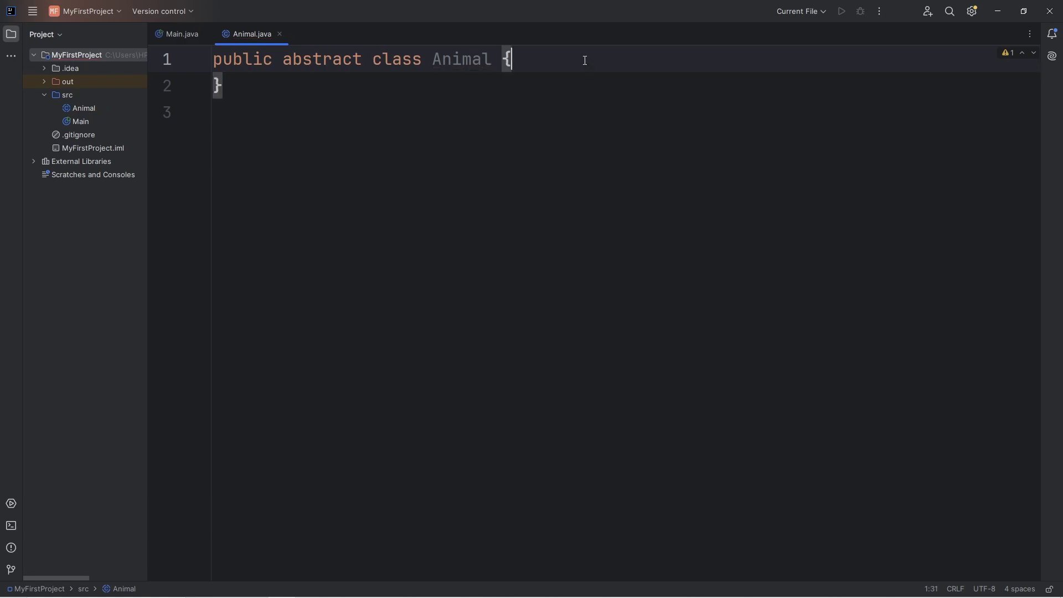
pyautogui.press('Return')
pyautogui.press('Return')
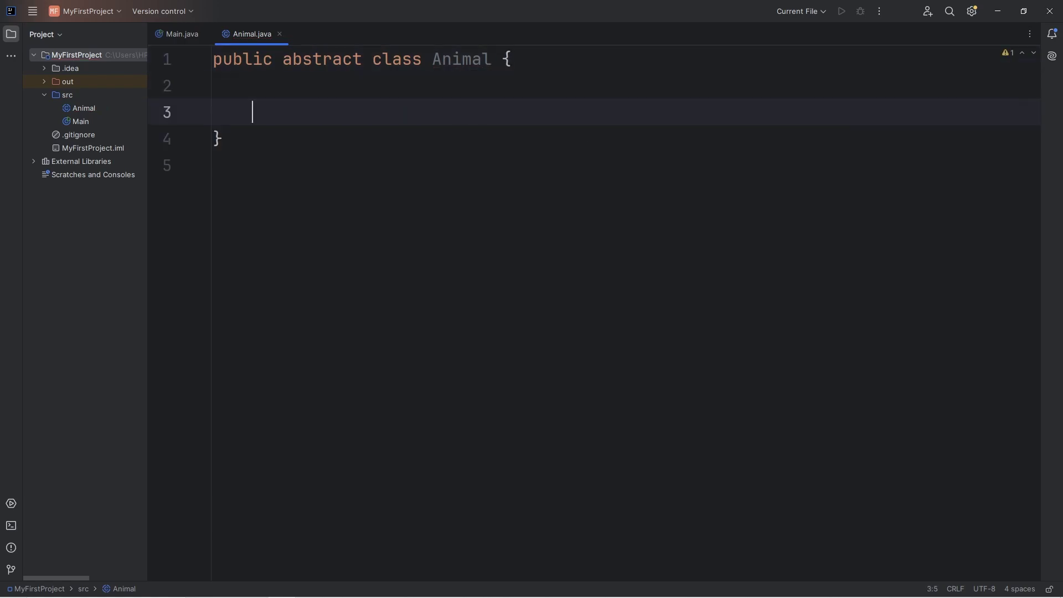
pyautogui.write('abstract ')
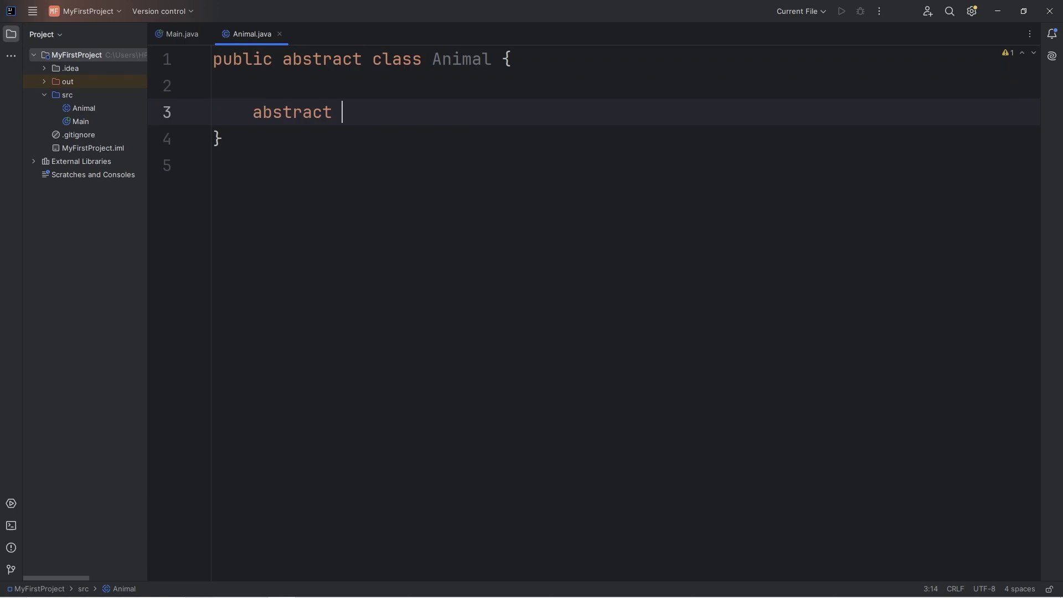
pyautogui.write('void ')
pyautogui.write('speak()')
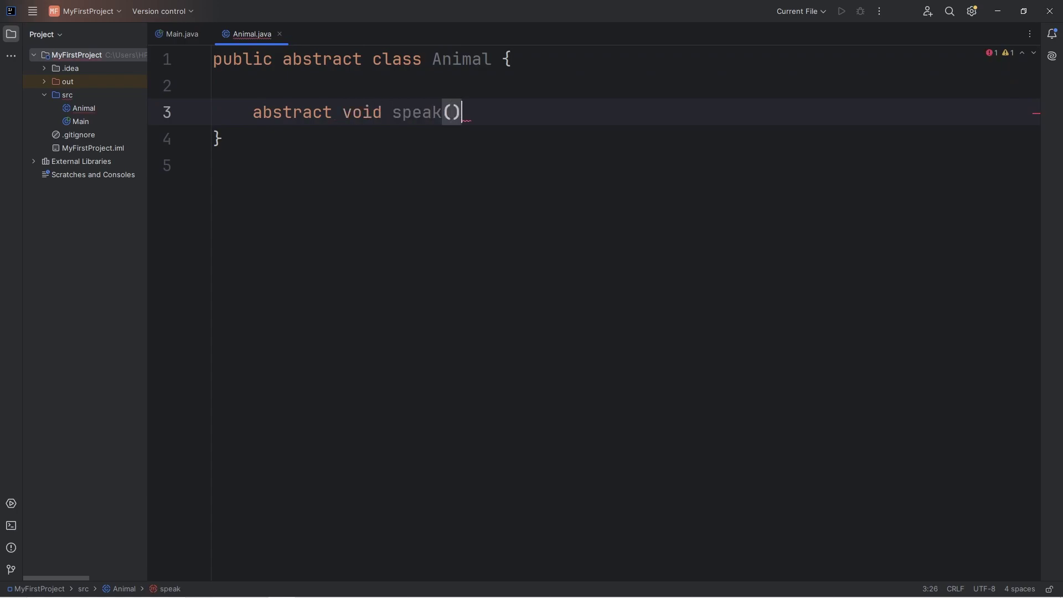
pyautogui.write(';')
pyautogui.doubleClick(407, 112)
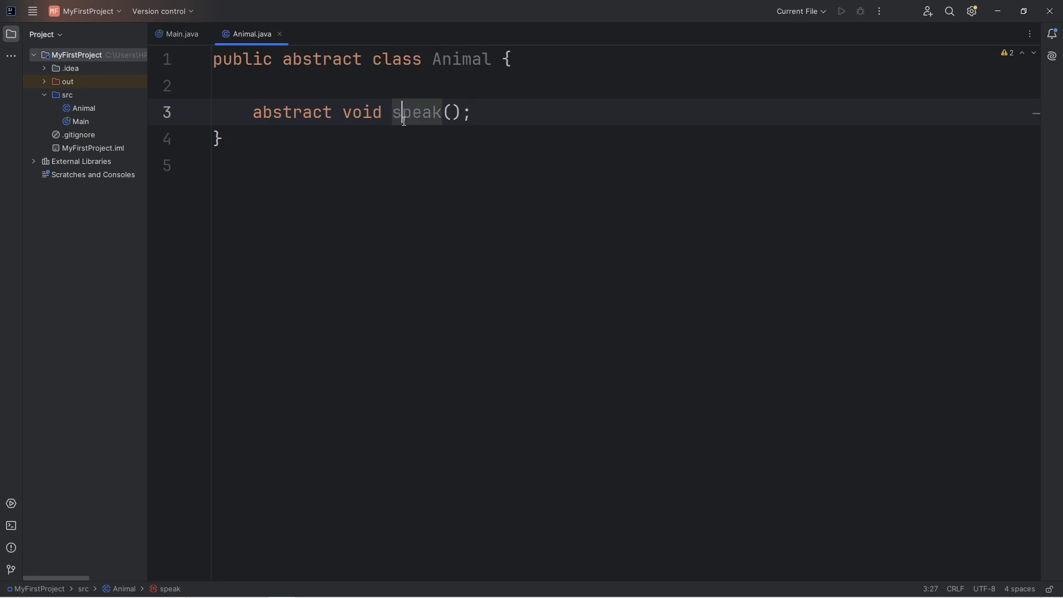
pyautogui.click(507, 117)
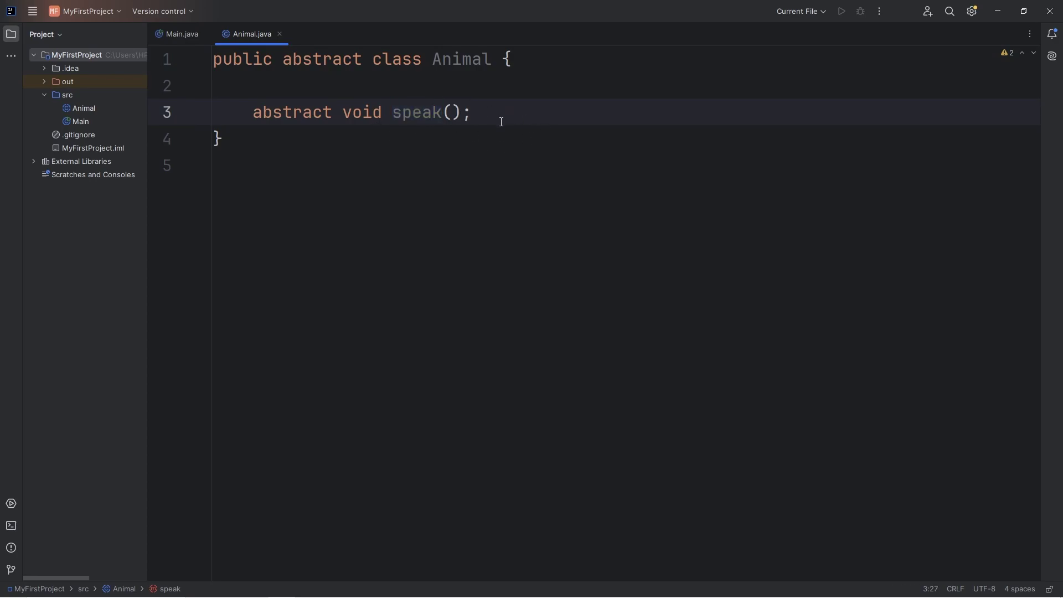
pyautogui.click(31, 12)
pyautogui.moveTo(52, 33)
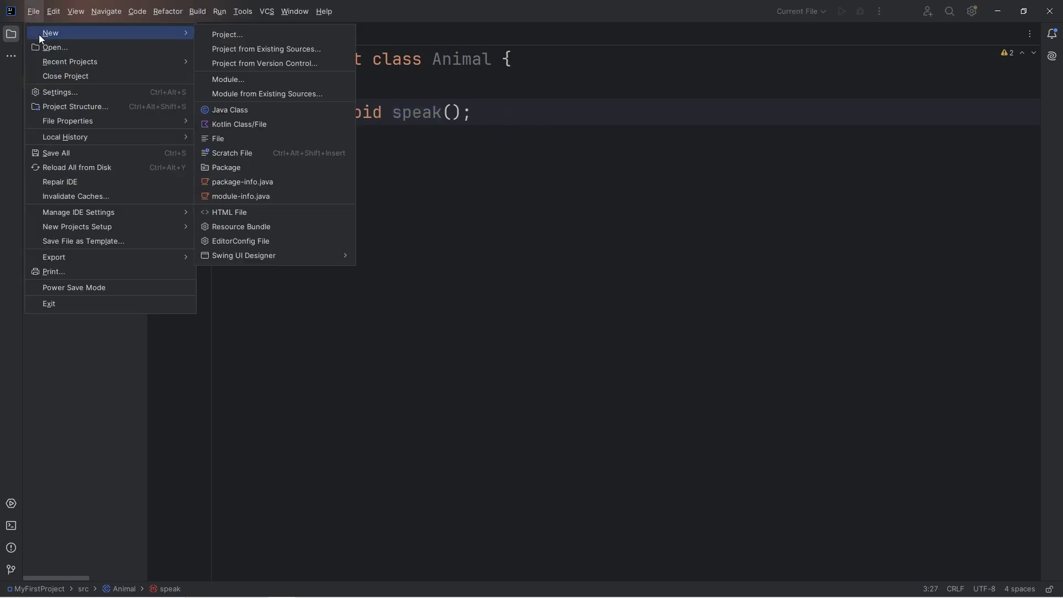
pyautogui.click(229, 110)
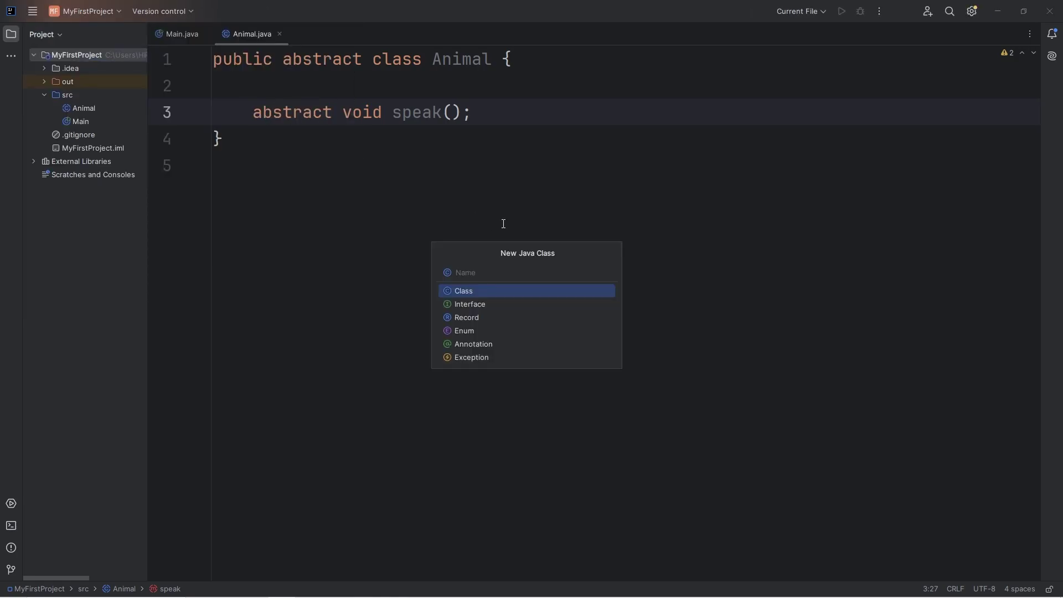
pyautogui.write('Do')
pyautogui.write('g')
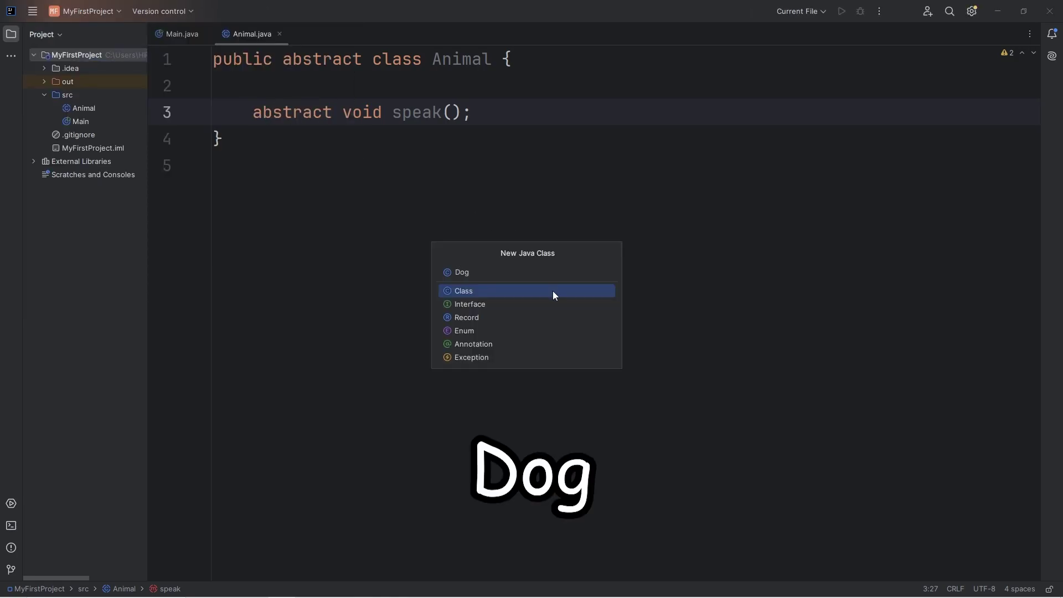
pyautogui.click(552, 291)
pyautogui.write('exte')
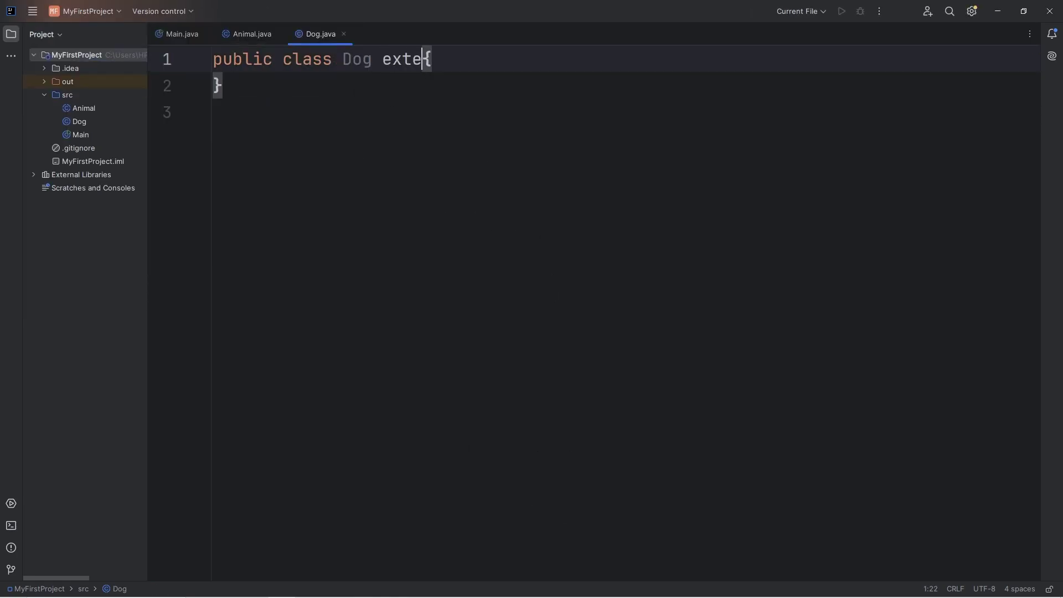
pyautogui.write('nds Animal')
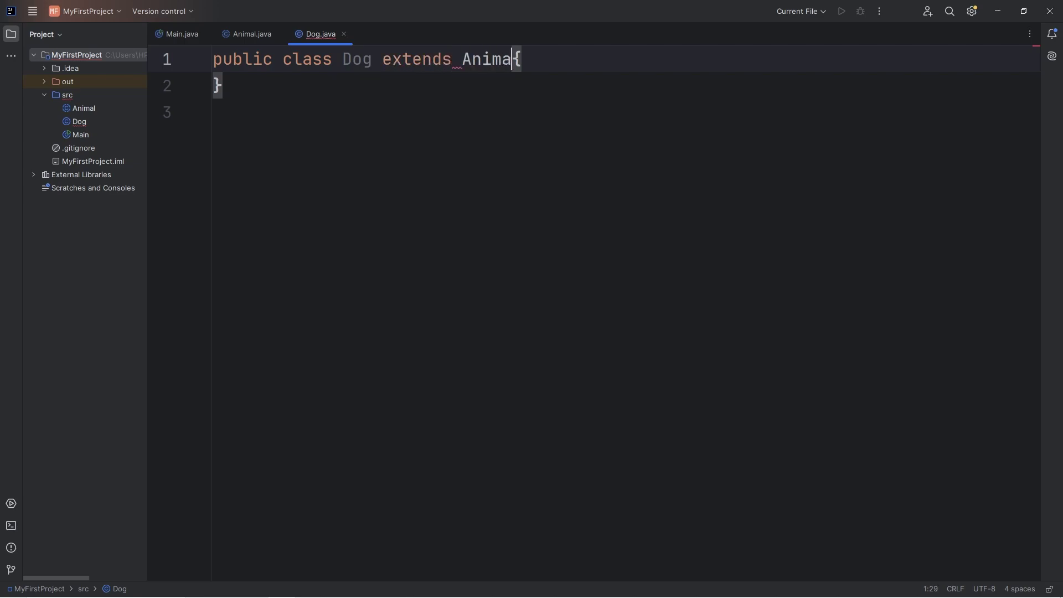
pyautogui.press('End')
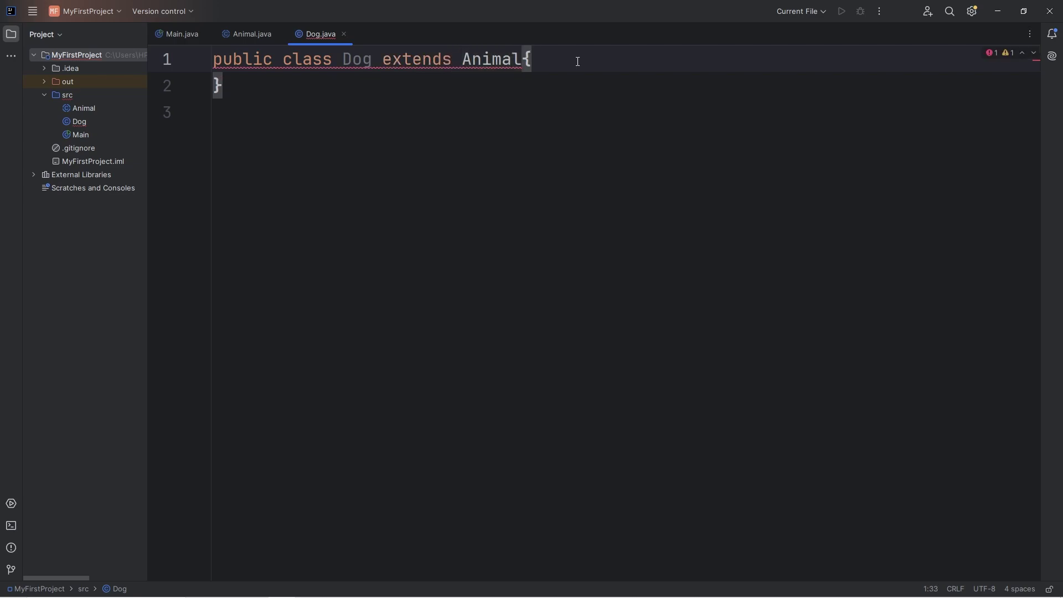
pyautogui.press('Return')
pyautogui.write('@Over')
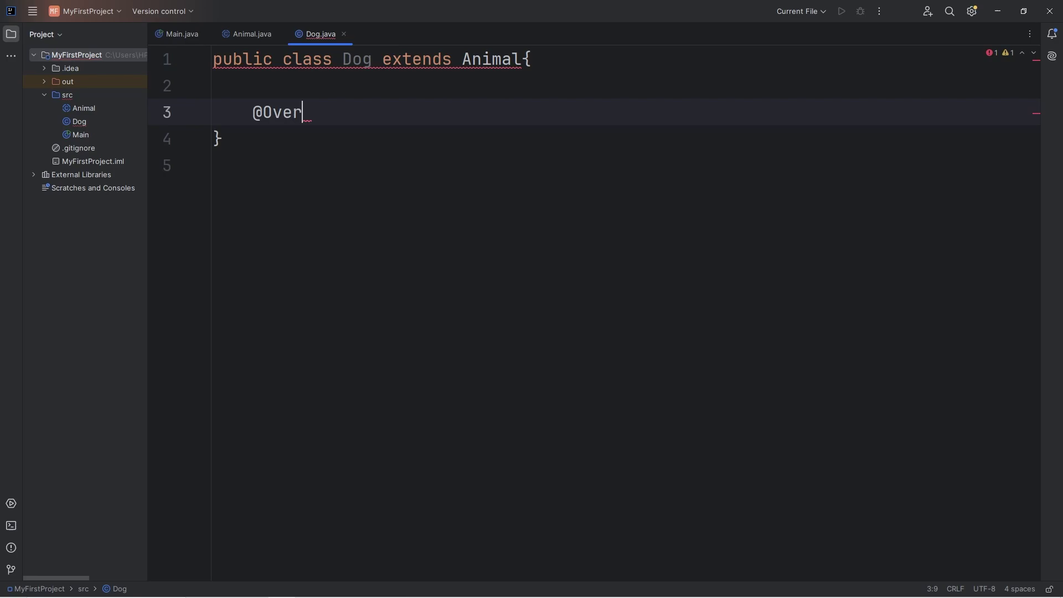
pyautogui.write('ride')
pyautogui.press('Return')
pyautogui.write('voi')
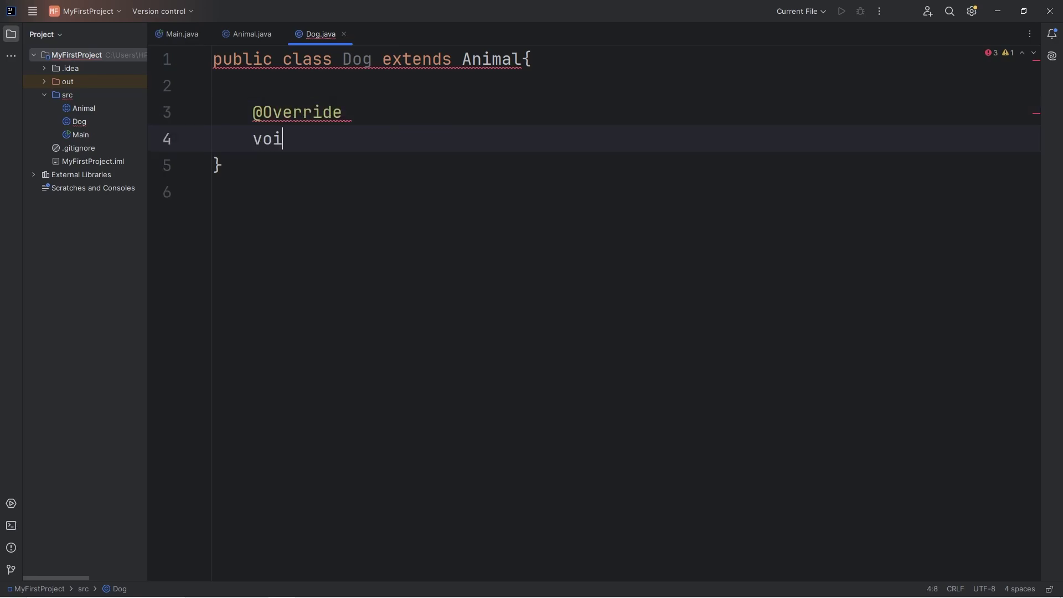
pyautogui.write('d speak(')
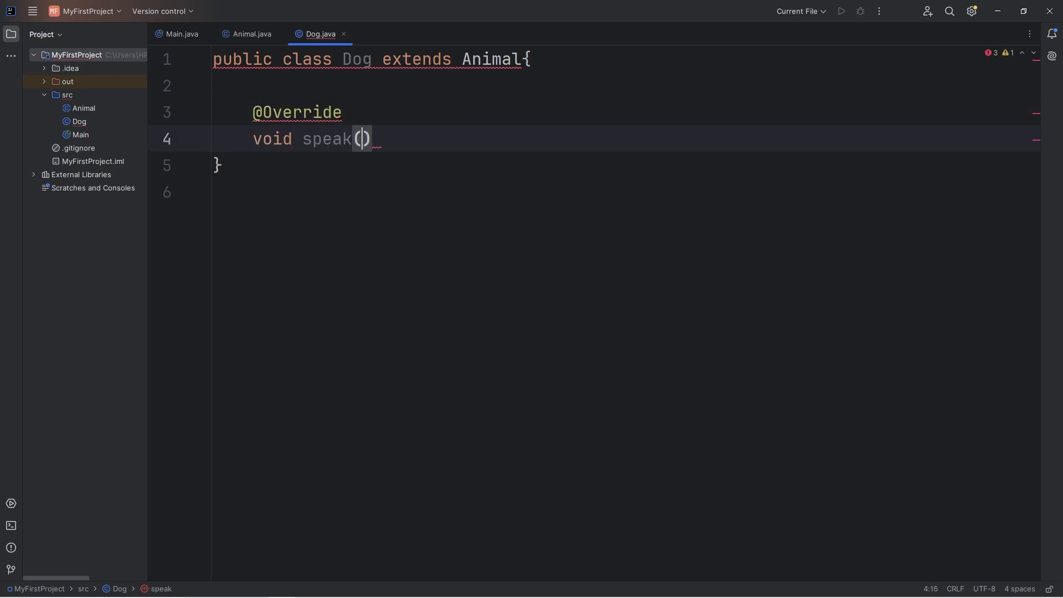
pyautogui.write('){')
pyautogui.press('Return')
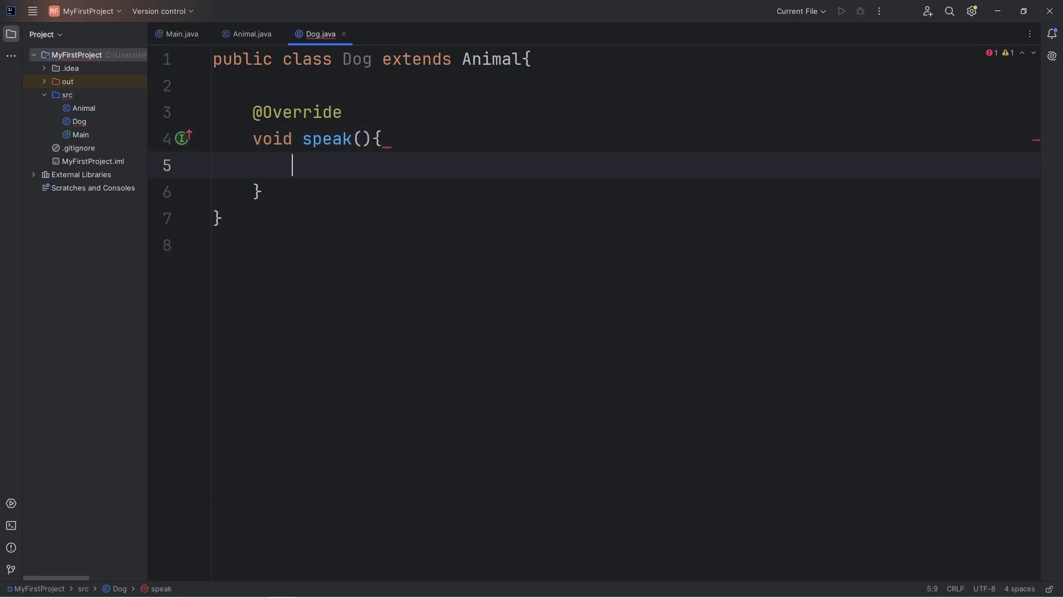
pyautogui.write('sout')
pyautogui.press('Tab')
pyautogui.write('"')
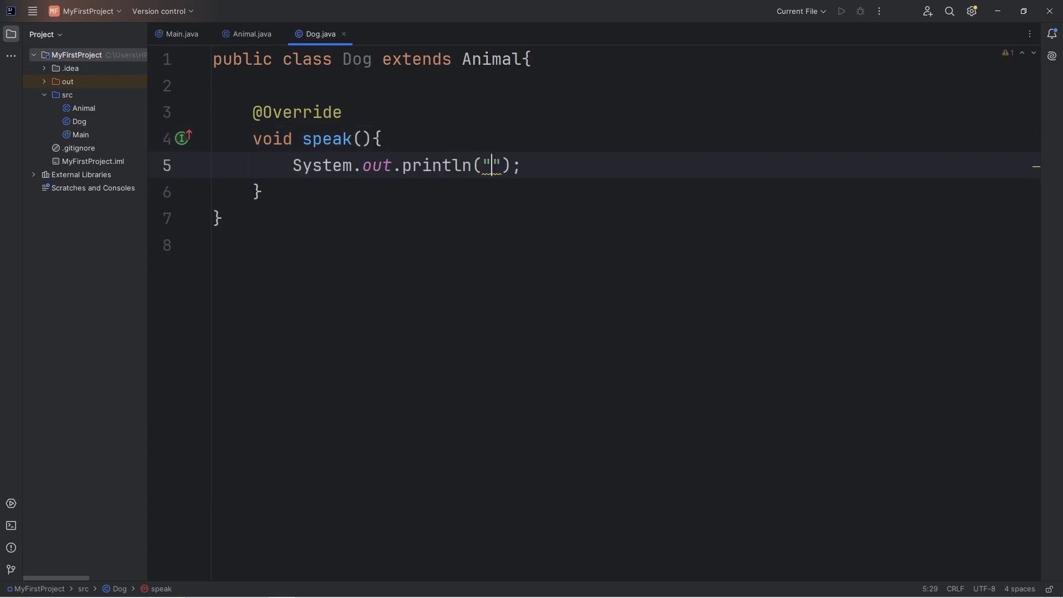
pyautogui.write('The dog ')
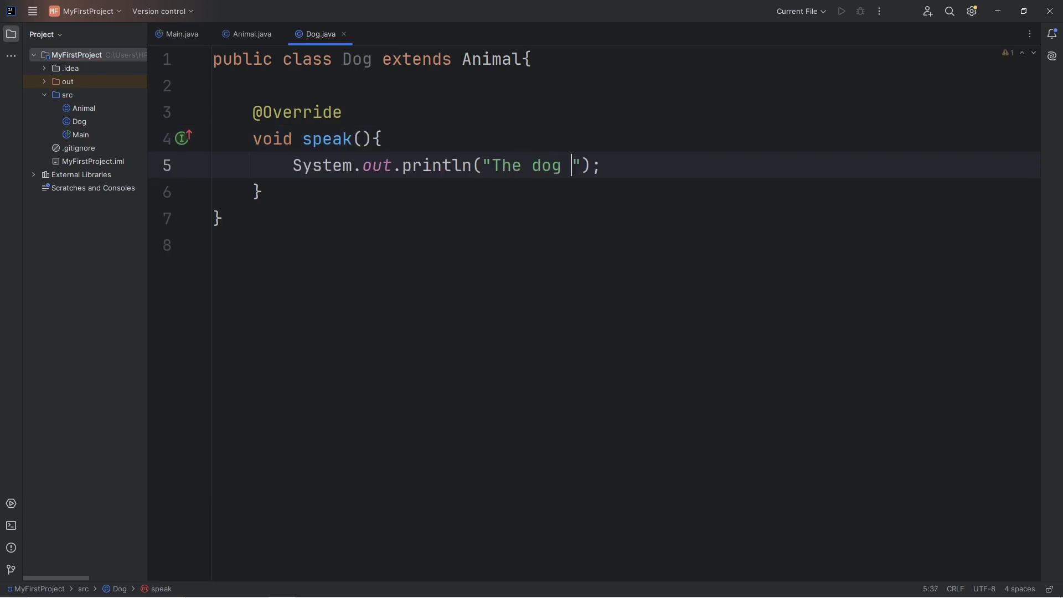
pyautogui.write('goes *woof*')
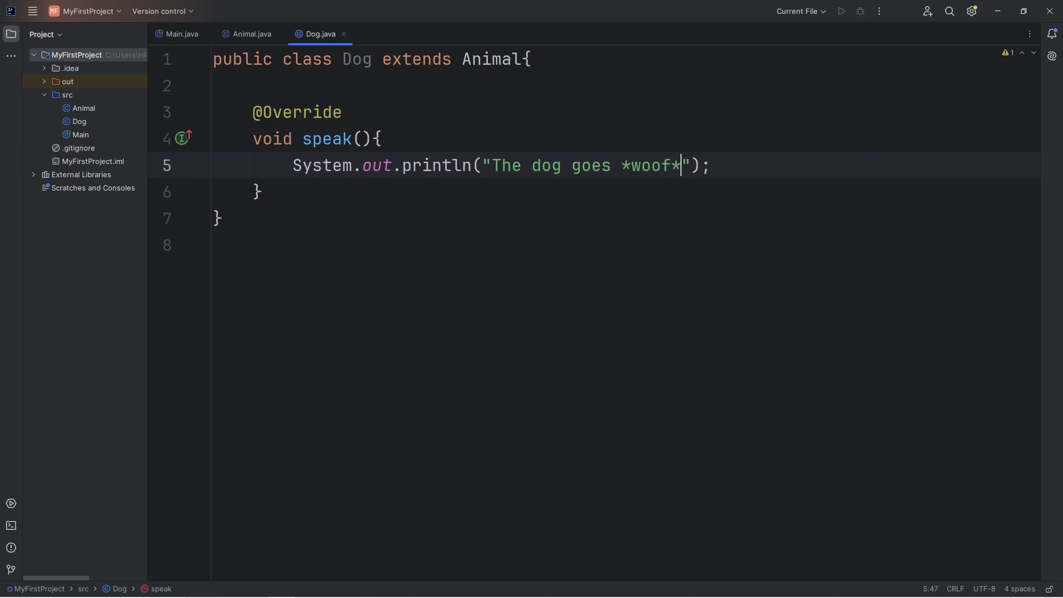
# Create a new Java class named Cat
pyautogui.click(31, 11)
pyautogui.moveTo(108, 33)
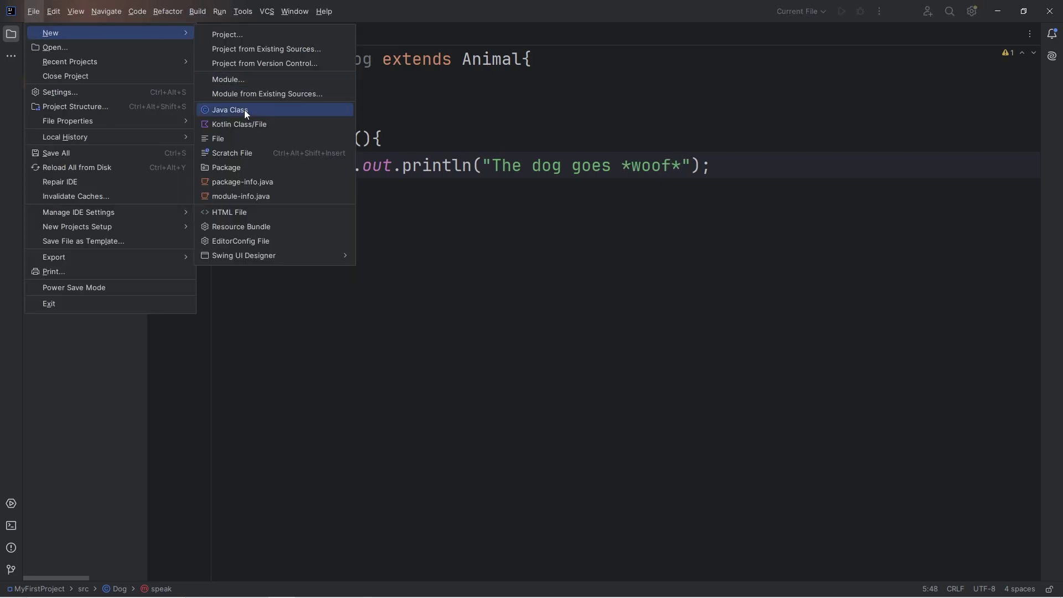
pyautogui.click(244, 110)
pyautogui.write('C')
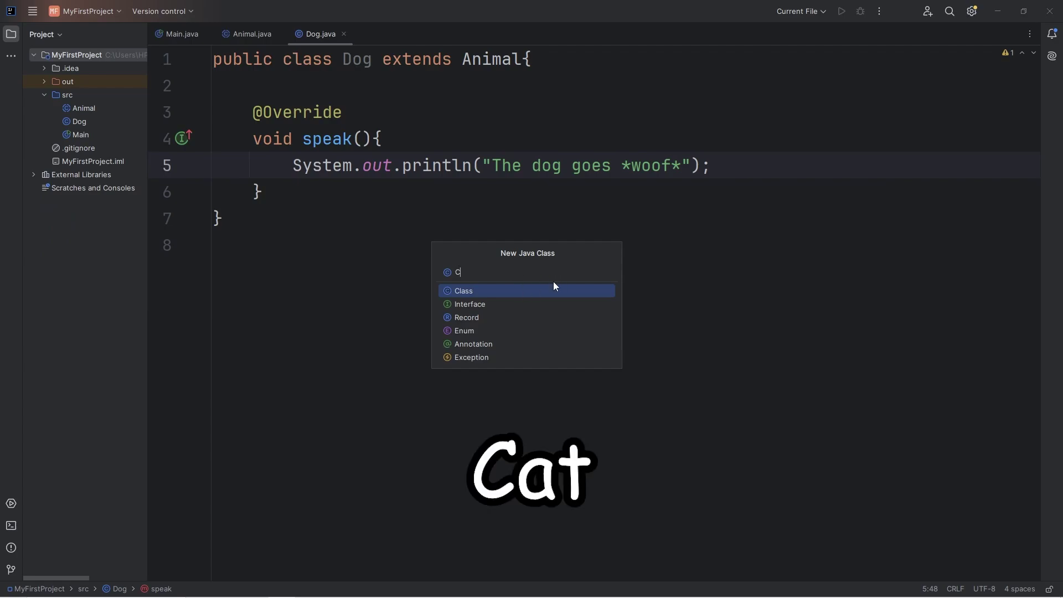
pyautogui.write('at')
pyautogui.press('Return')
pyautogui.write('ex')
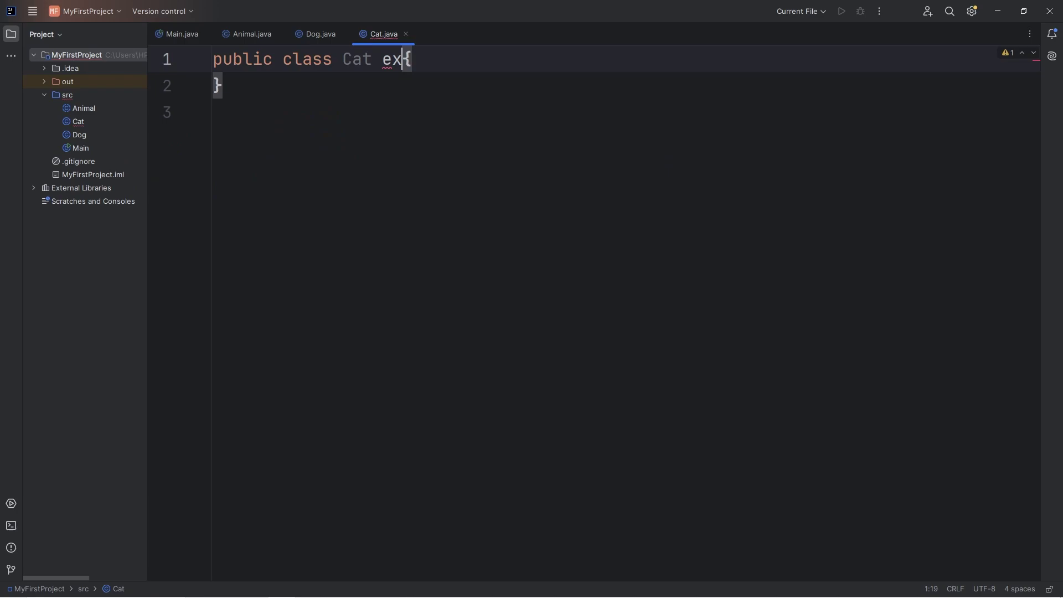
pyautogui.write('tends Animal')
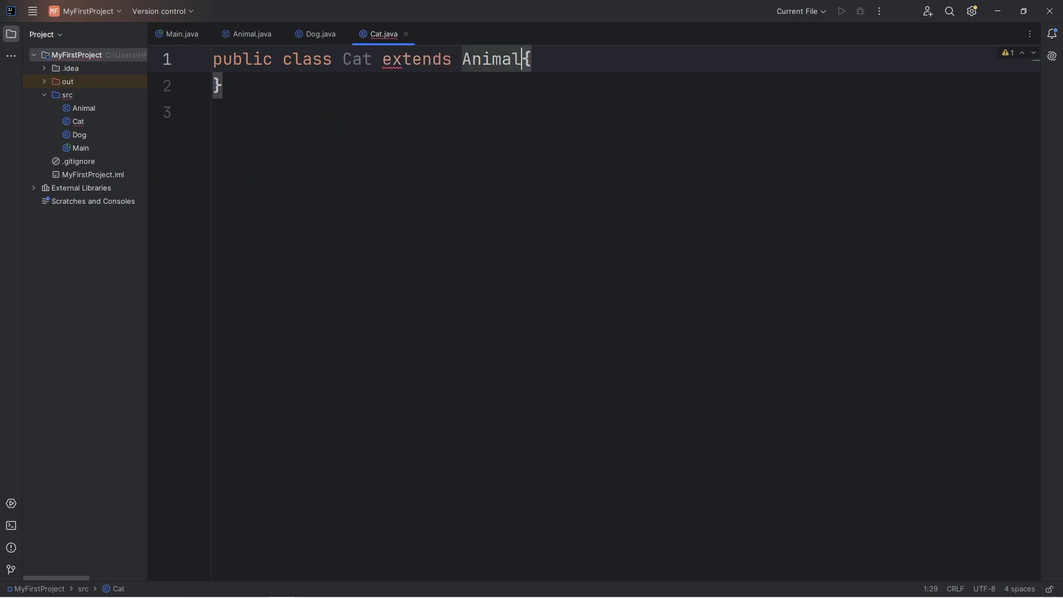
# Copy Dog's speak method into Cat and change the message to 'The cat goes *meow*'
pyautogui.click(320, 34)
pyautogui.moveTo(284, 204); pyautogui.dragTo(274, 92)
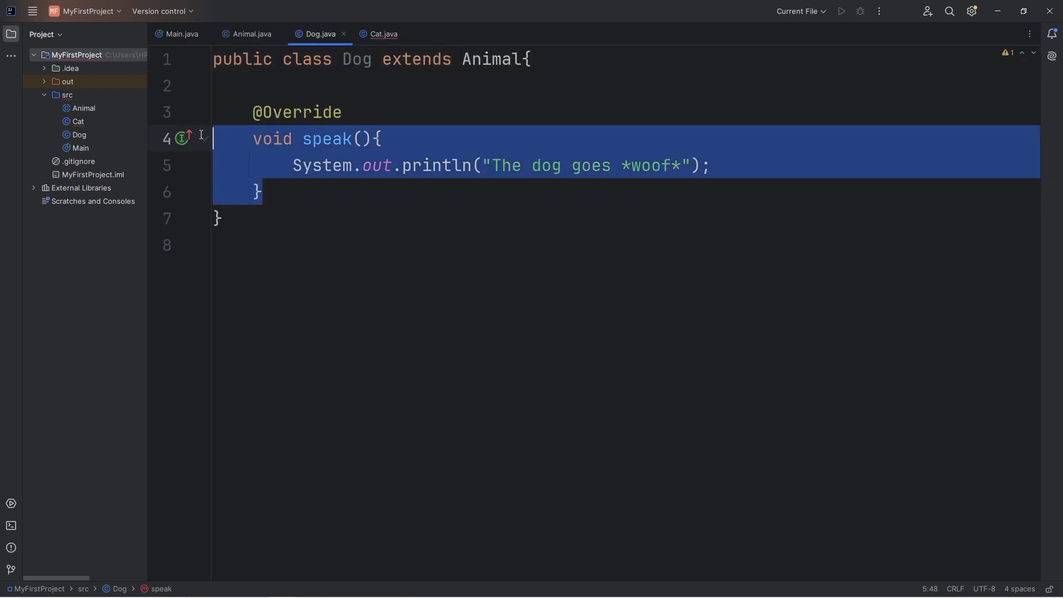
pyautogui.hotkey('ctrl', 'c')
pyautogui.click(379, 34)
pyautogui.click(591, 58)
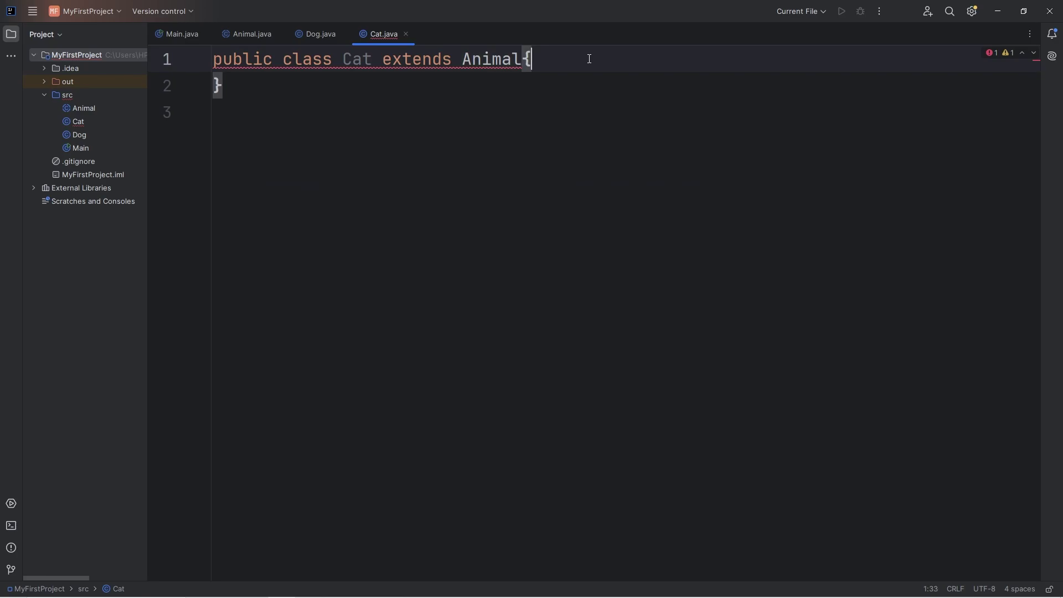
pyautogui.press('Return')
pyautogui.hotkey('ctrl', 'v')
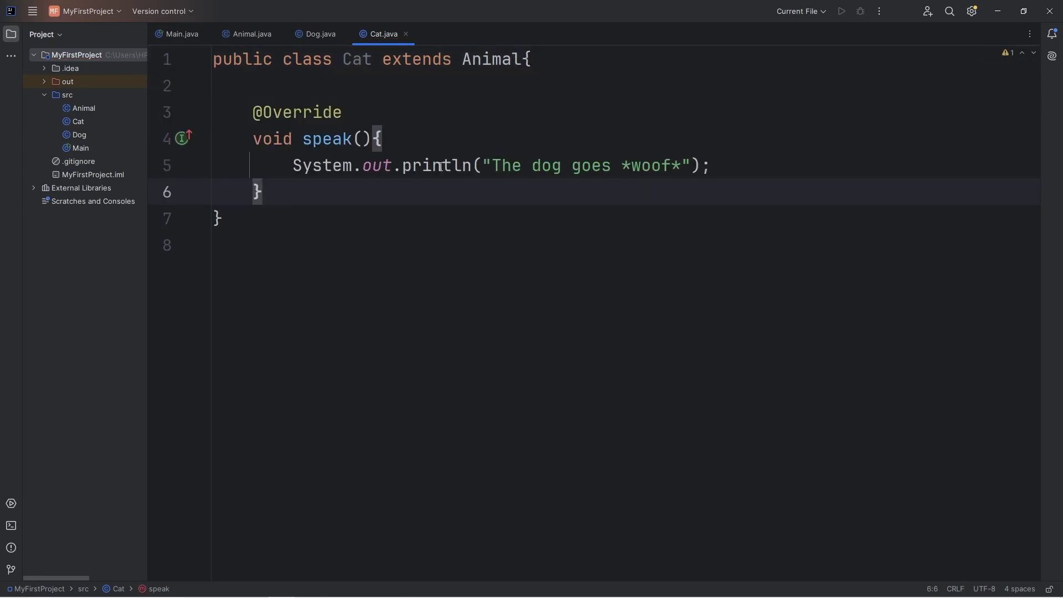
pyautogui.doubleClick(543, 165)
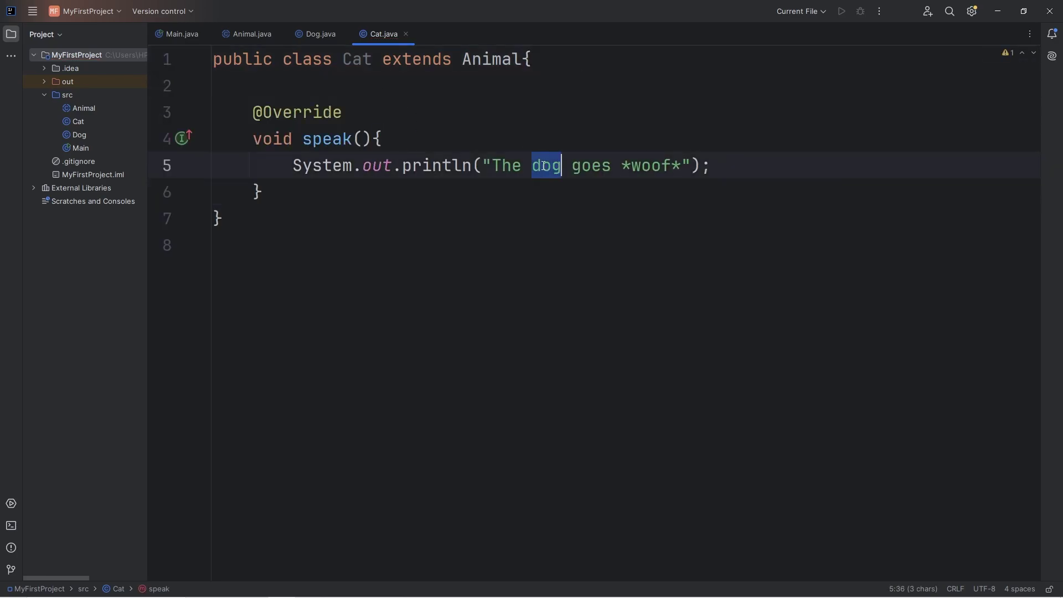
pyautogui.write('cat')
pyautogui.doubleClick(648, 166)
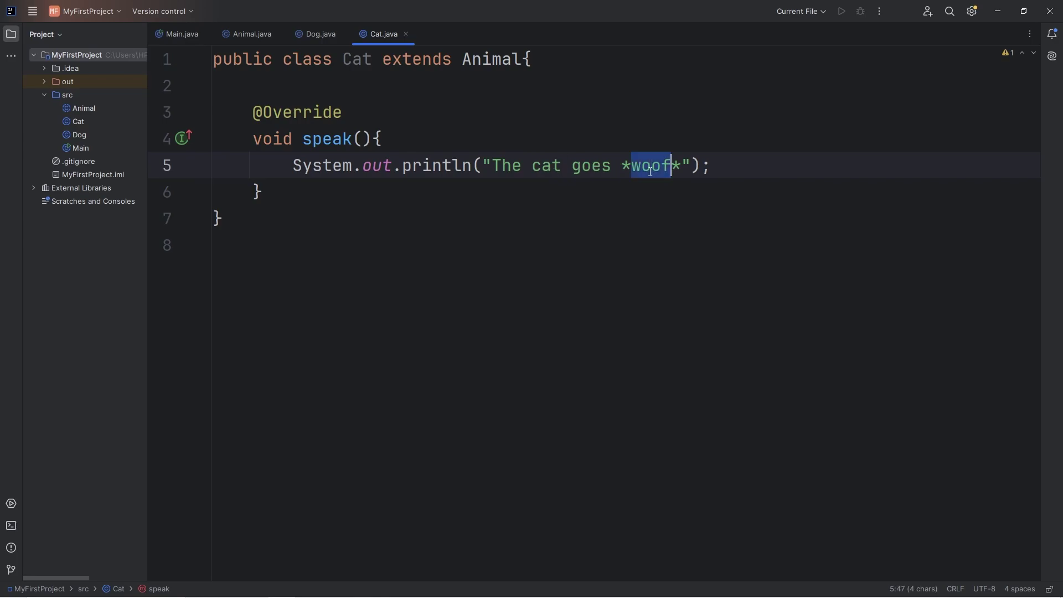
pyautogui.write('meow')
pyautogui.click(560, 207)
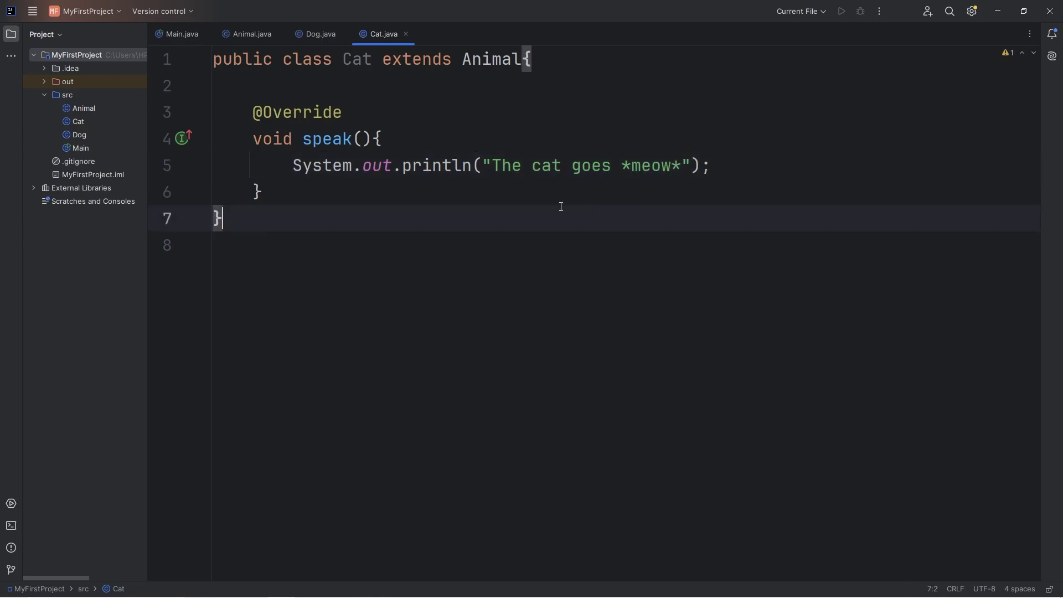
# Add blank lines under the comment in Main and write 'Animal animal = new Animal();' on line 8
pyautogui.click(319, 37)
pyautogui.click(251, 34)
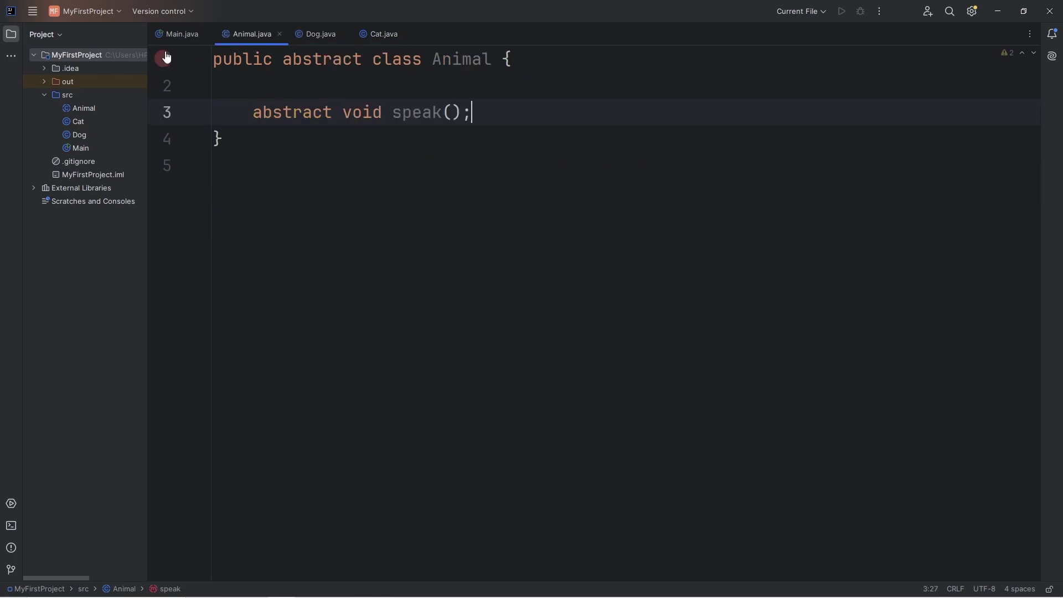
pyautogui.click(182, 33)
pyautogui.press('Return')
pyautogui.press('Return')
pyautogui.click(251, 34)
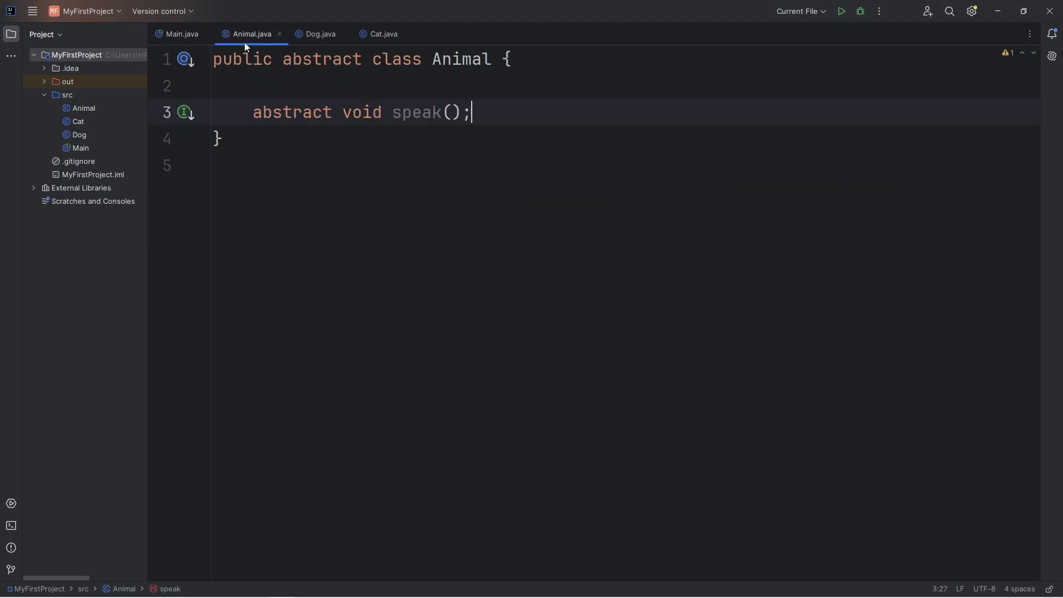
pyautogui.click(182, 33)
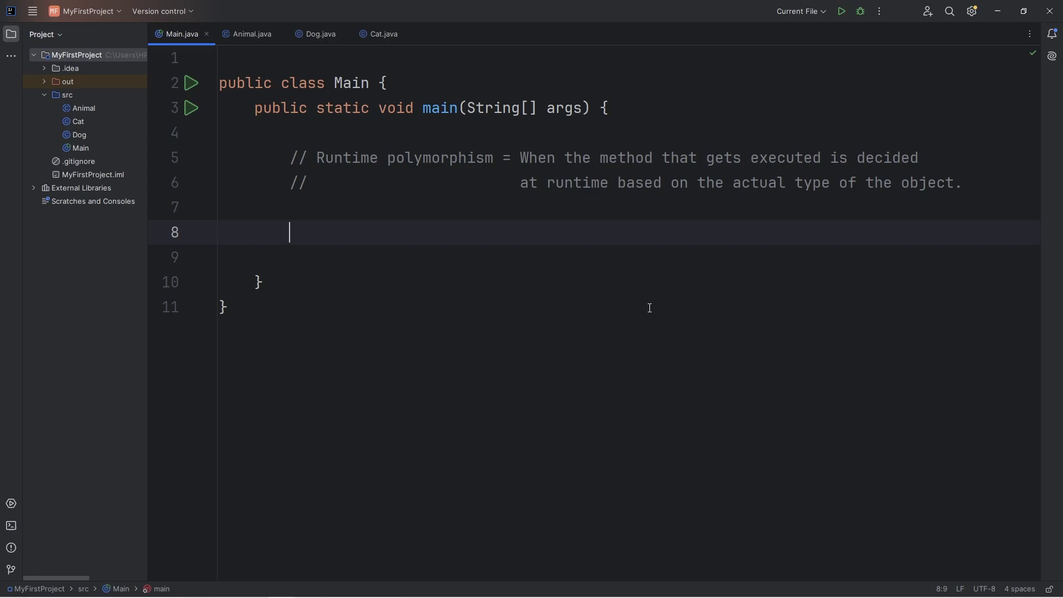
pyautogui.write('Animal animal ')
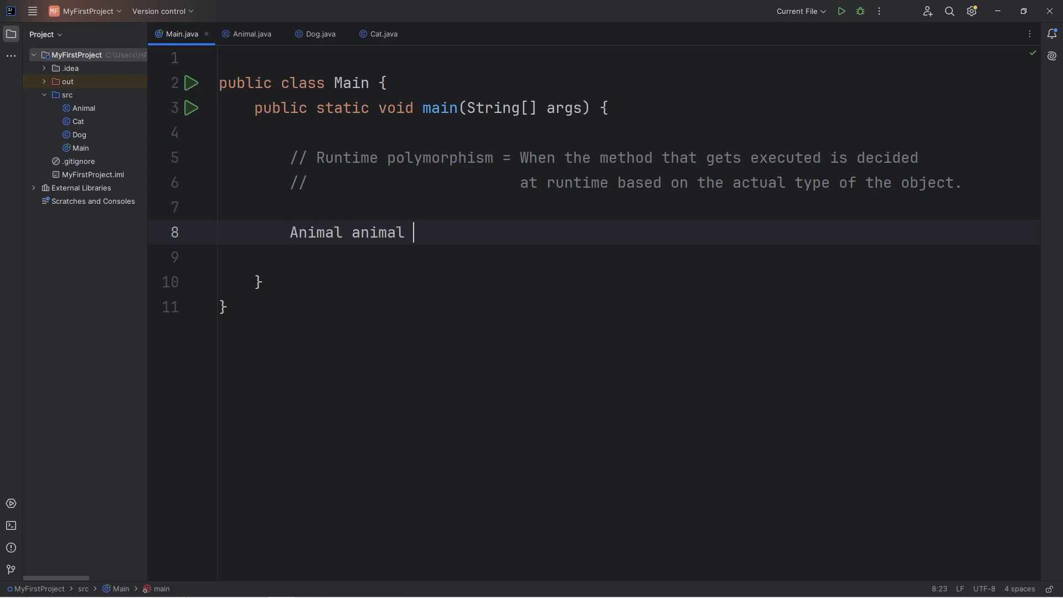
pyautogui.write('= new Animal')
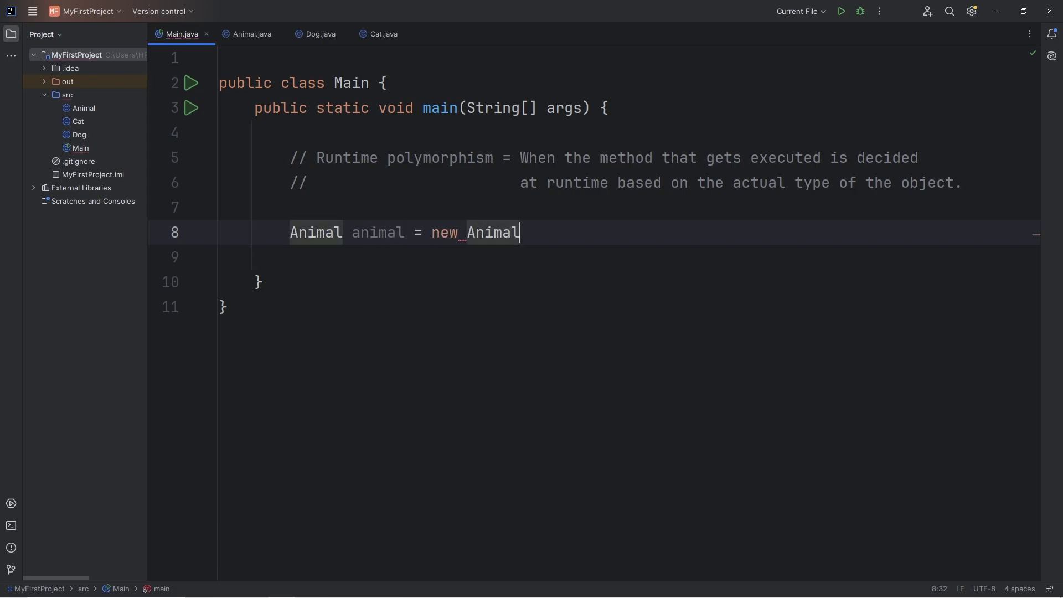
pyautogui.write('();')
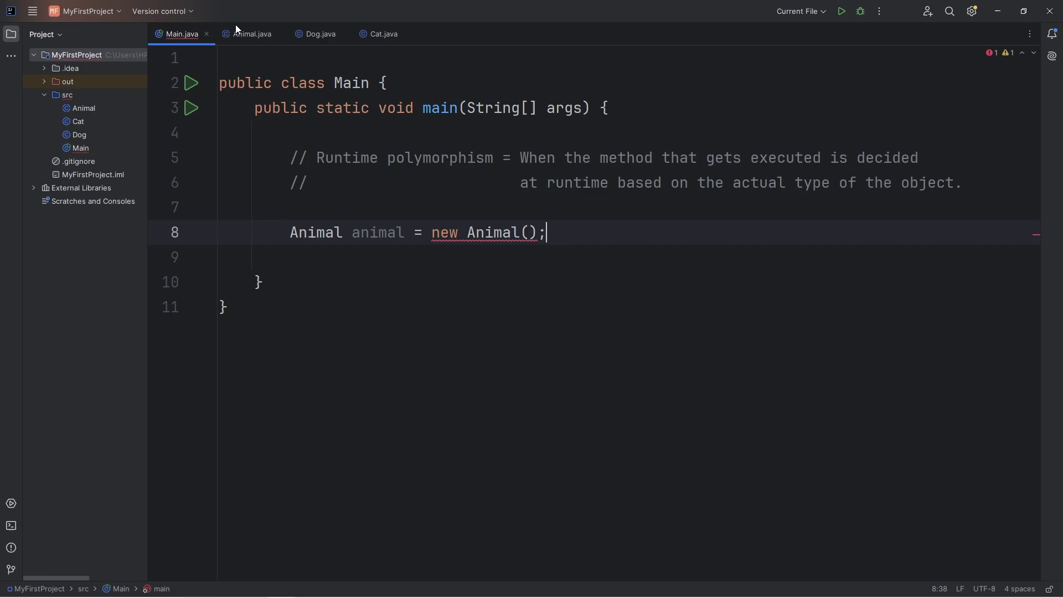
# Review the Animal, Dog and Cat files, then return to Main.java
pyautogui.click(249, 33)
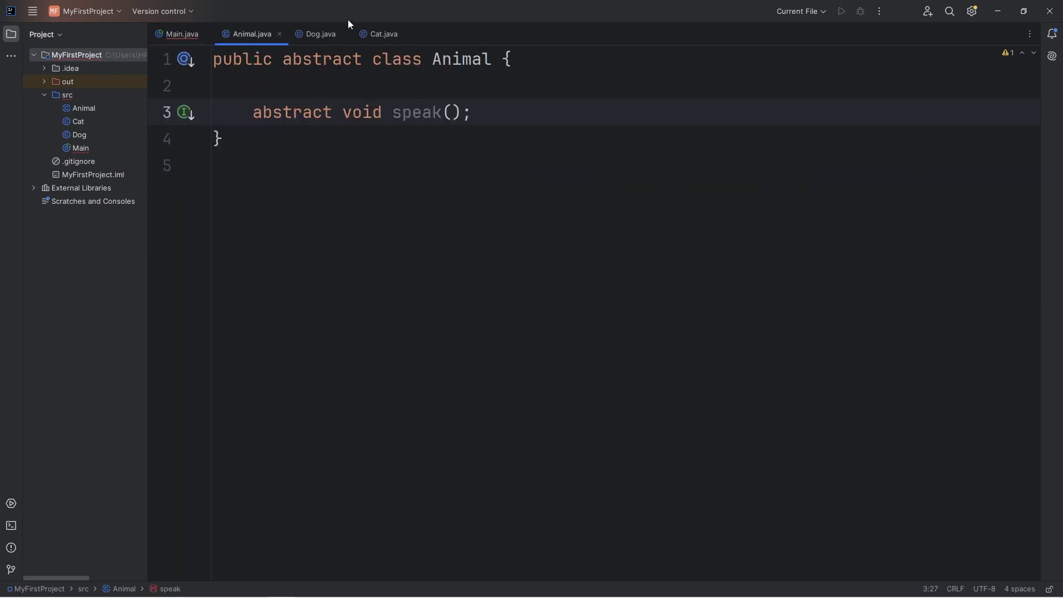
pyautogui.click(316, 33)
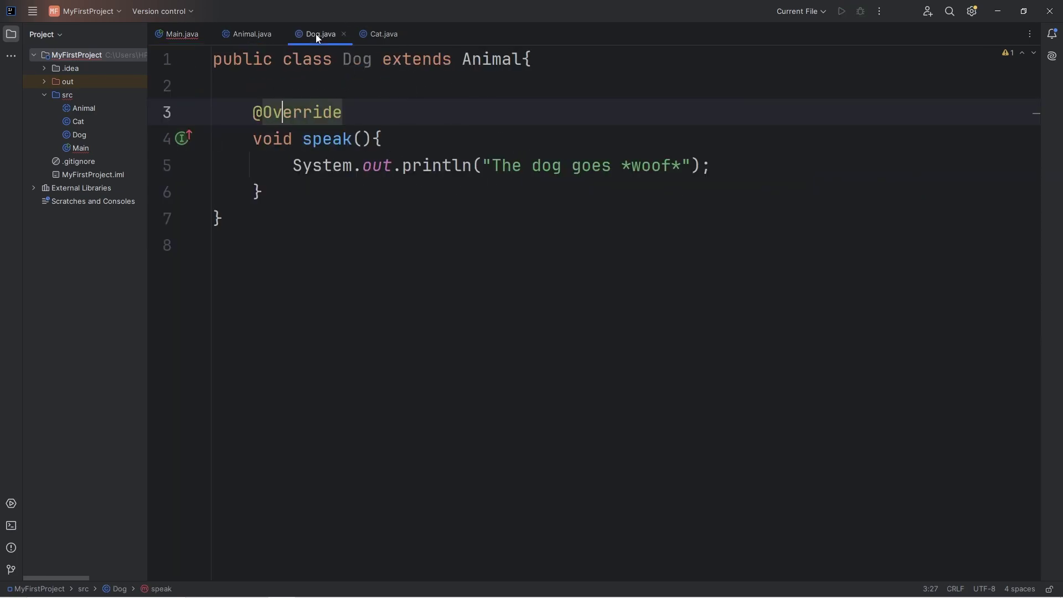
pyautogui.click(383, 33)
pyautogui.click(182, 34)
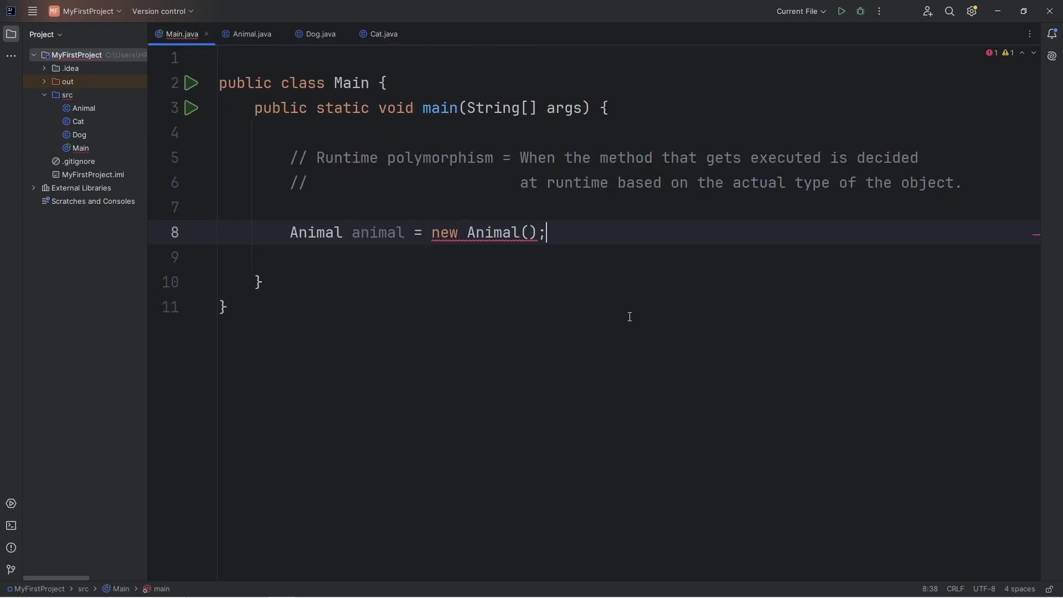
# Delete the ' = new Animal()' initializer from line 8
pyautogui.click(583, 240)
pyautogui.moveTo(538, 232); pyautogui.dragTo(403, 232)
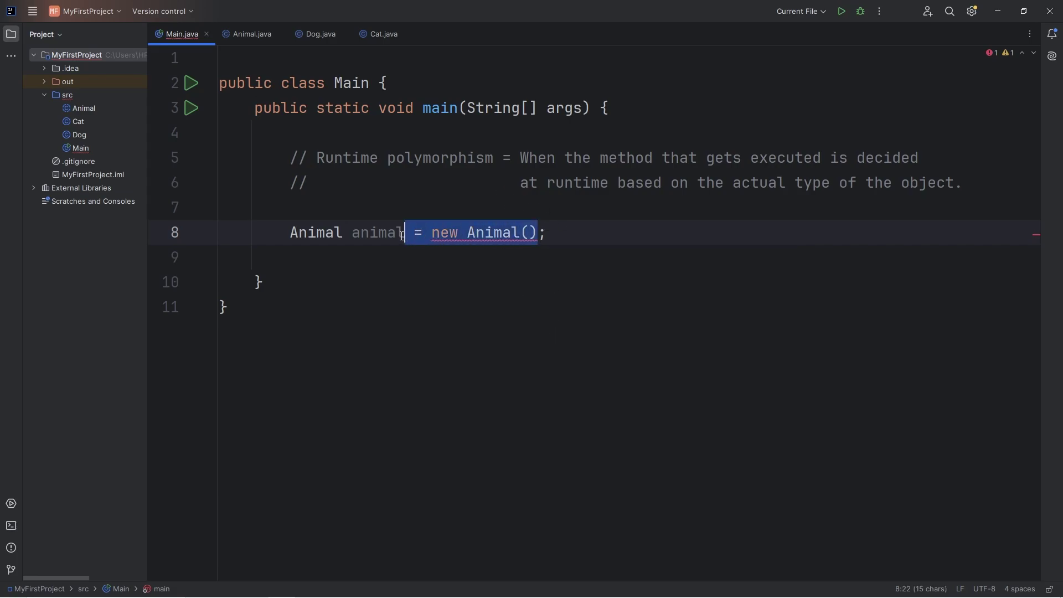
pyautogui.press('BackSpace')
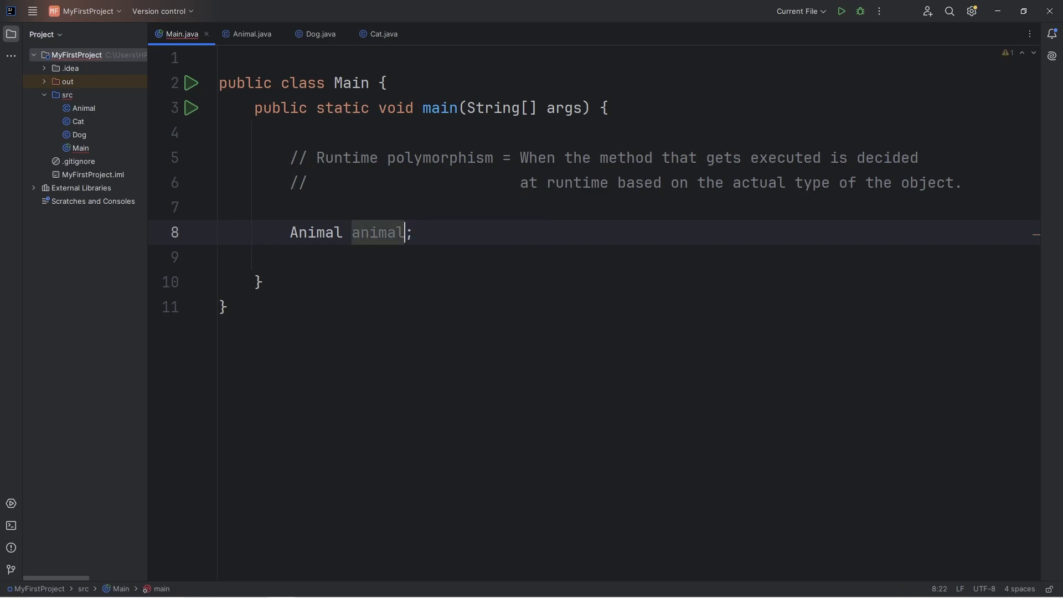
pyautogui.press('End')
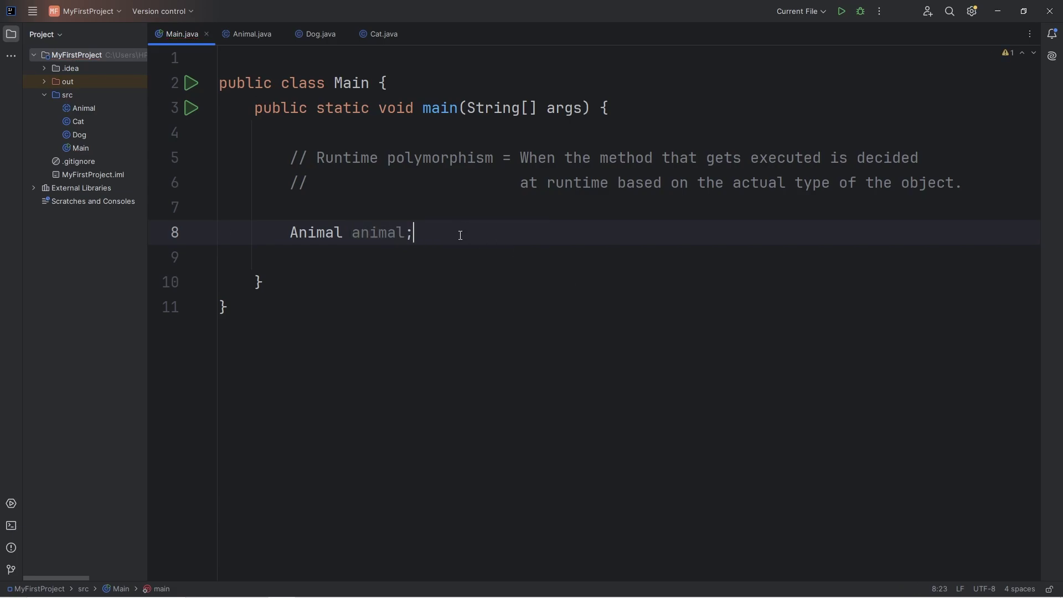
pyautogui.doubleClick(379, 233)
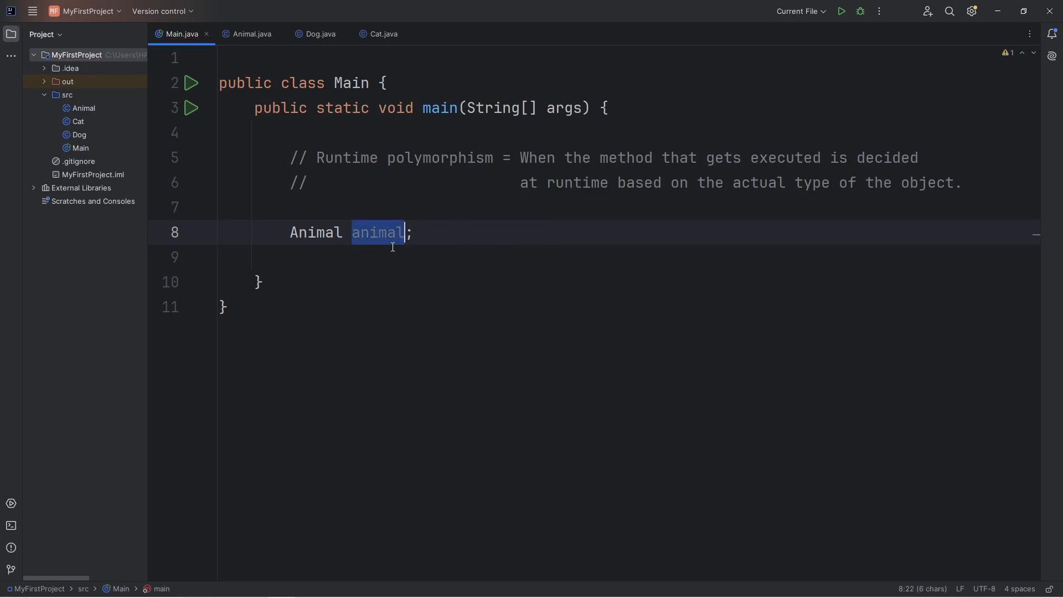
pyautogui.click(459, 233)
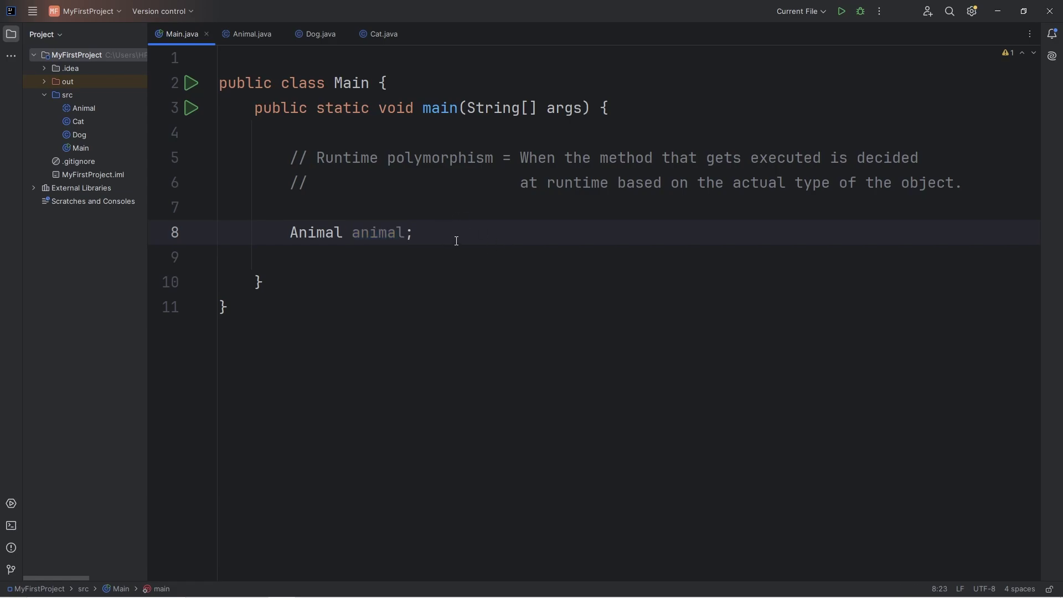
# Try assigning new Dog() and new Cat(), then undo back to 'Animal animal;'
pyautogui.doubleClick(315, 233)
pyautogui.doubleClick(387, 232)
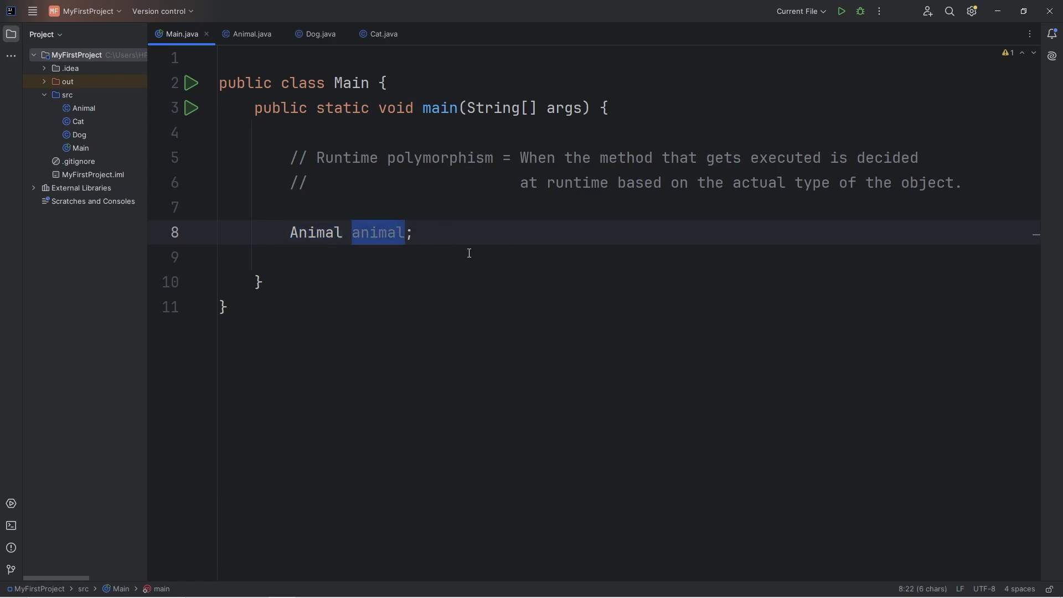
pyautogui.click(545, 250)
pyautogui.write('= ')
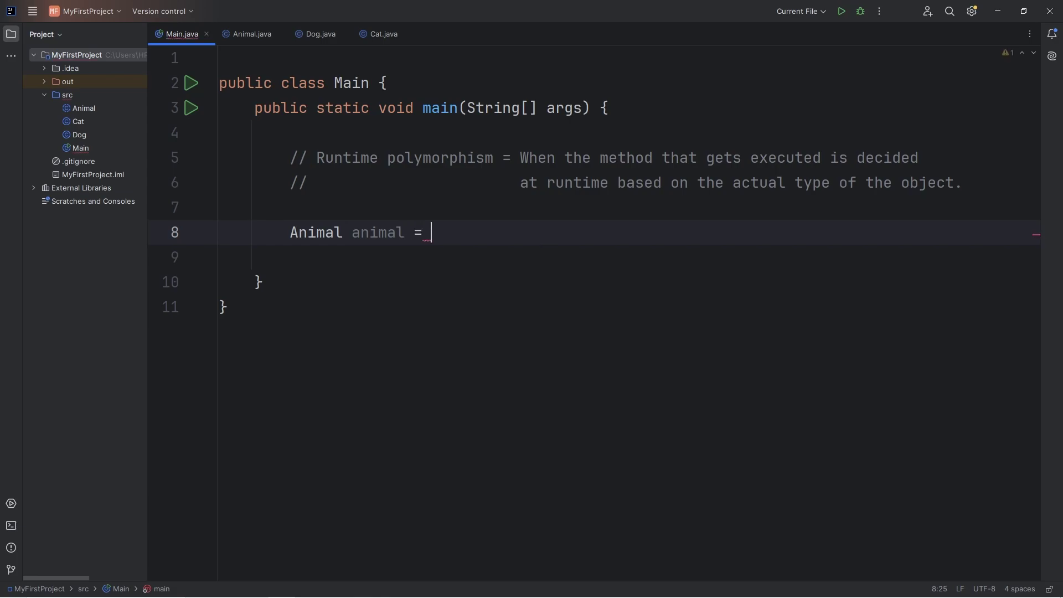
pyautogui.write('new Dog();')
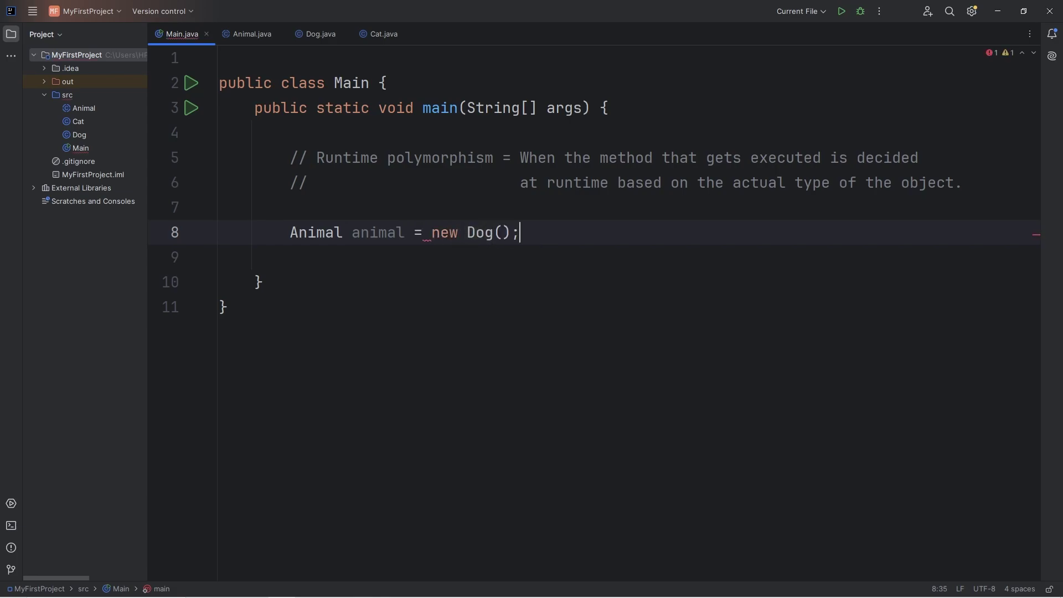
pyautogui.press('BackSpace')
pyautogui.press('BackSpace')
pyautogui.press('BackSpace')
pyautogui.press('BackSpace')
pyautogui.press('BackSpace')
pyautogui.write('Cat();')
pyautogui.hotkey('ctrl', 'z')
pyautogui.hotkey('ctrl', 'z')
pyautogui.hotkey('ctrl', 'z')
pyautogui.write(';')
# Highlight the animal declaration, then move to the end of the comment lines
pyautogui.doubleClick(375, 233)
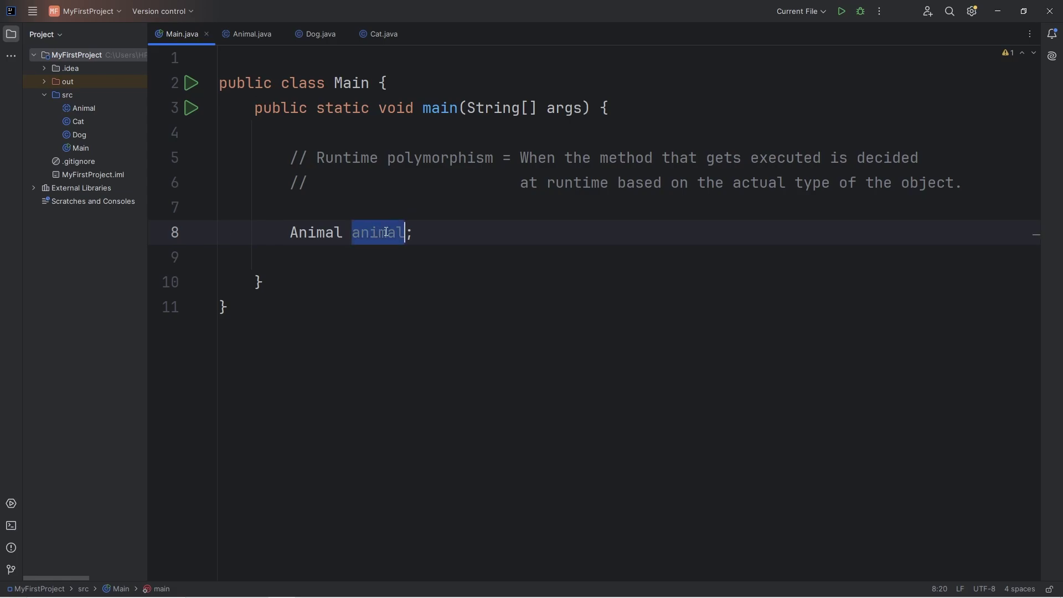
pyautogui.doubleClick(313, 233)
pyautogui.click(515, 239)
pyautogui.click(998, 186)
# Add 'Scanner scanner = new Scanner(System.in);' and import java.util.Scanner
pyautogui.press('Return')
pyautogui.press('Return')
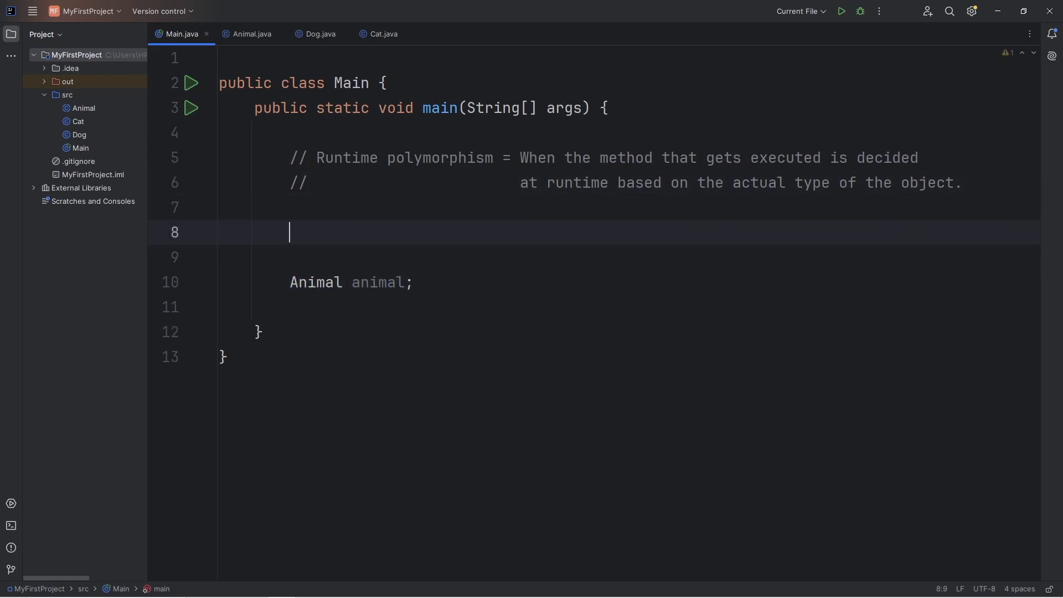
pyautogui.write('Scanner scanner')
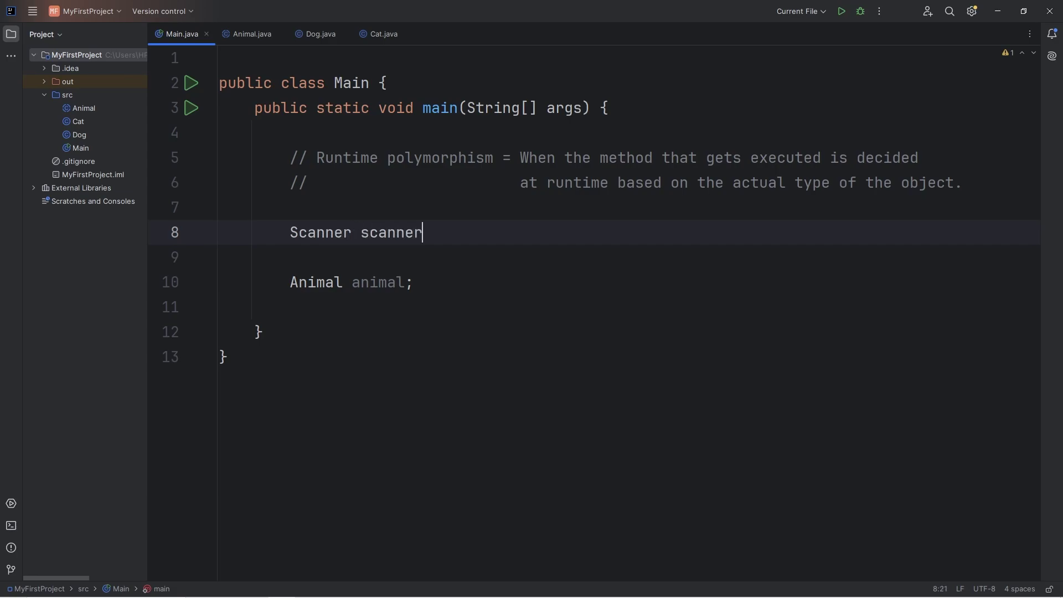
pyautogui.write(' = new Scanne')
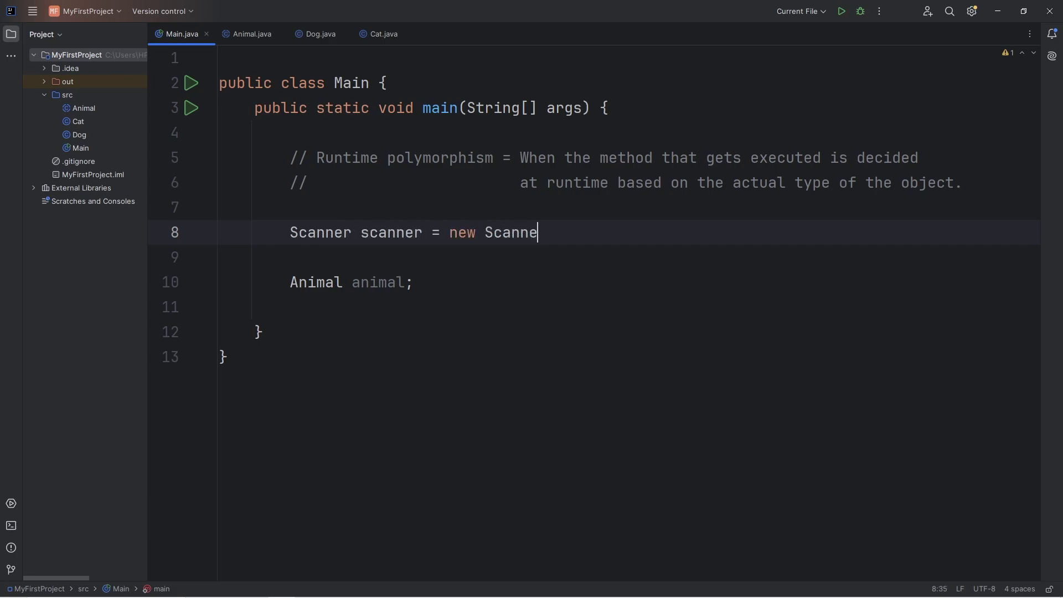
pyautogui.write('r();')
pyautogui.press('Left')
pyautogui.press('Left')
pyautogui.write('S')
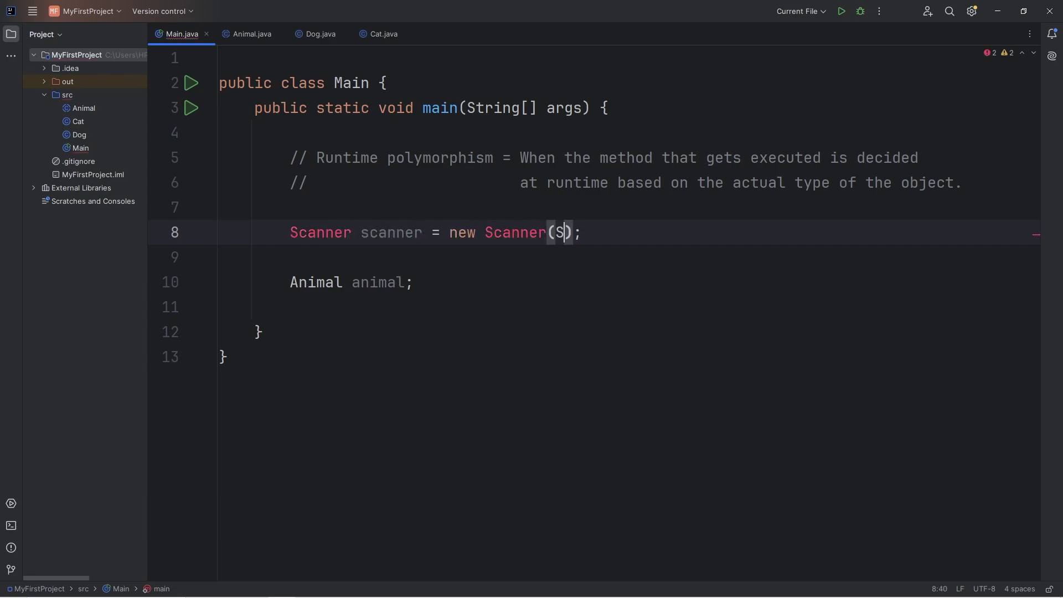
pyautogui.write('ystem.in')
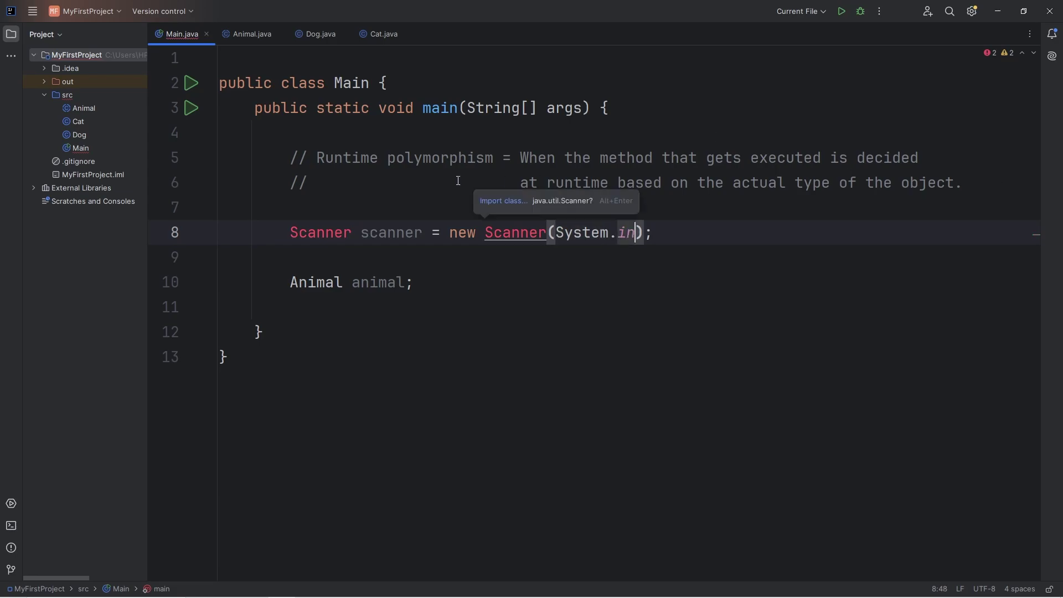
pyautogui.hotkey('alt', 'Return')
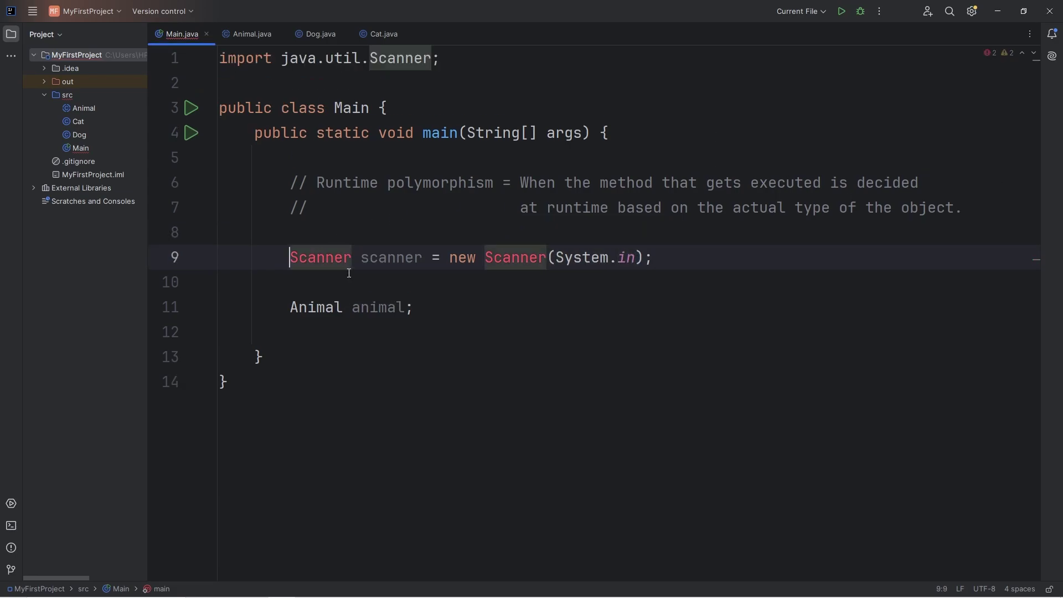
pyautogui.click(493, 307)
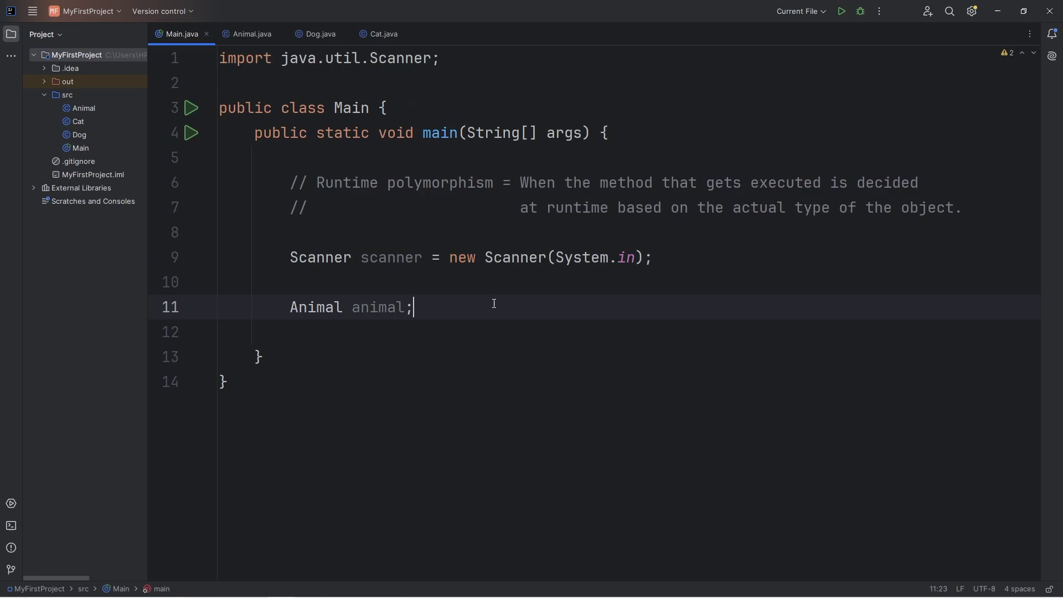
# Print the dog-or-cat prompt (1 = dog, 2 = cat) ending in ': ' with print, not println
pyautogui.press('Return')
pyautogui.press('Return')
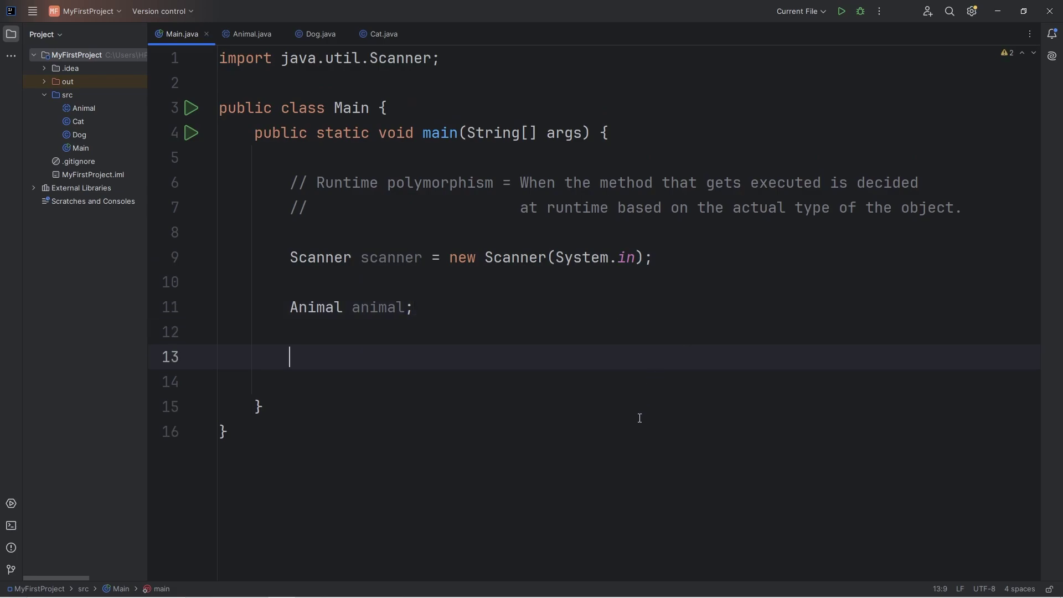
pyautogui.write('sout')
pyautogui.press('Tab')
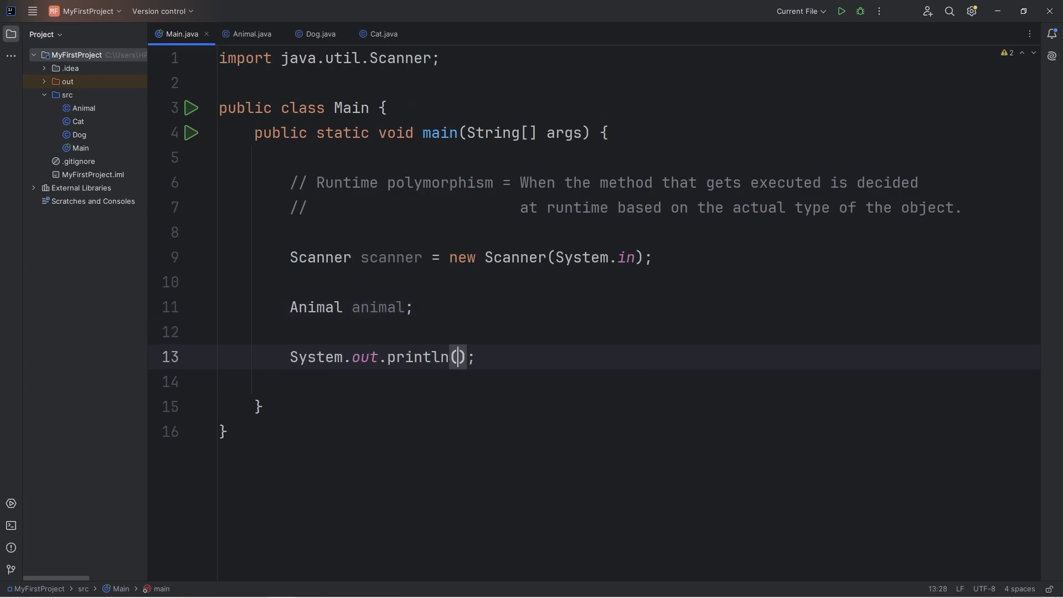
pyautogui.write('"')
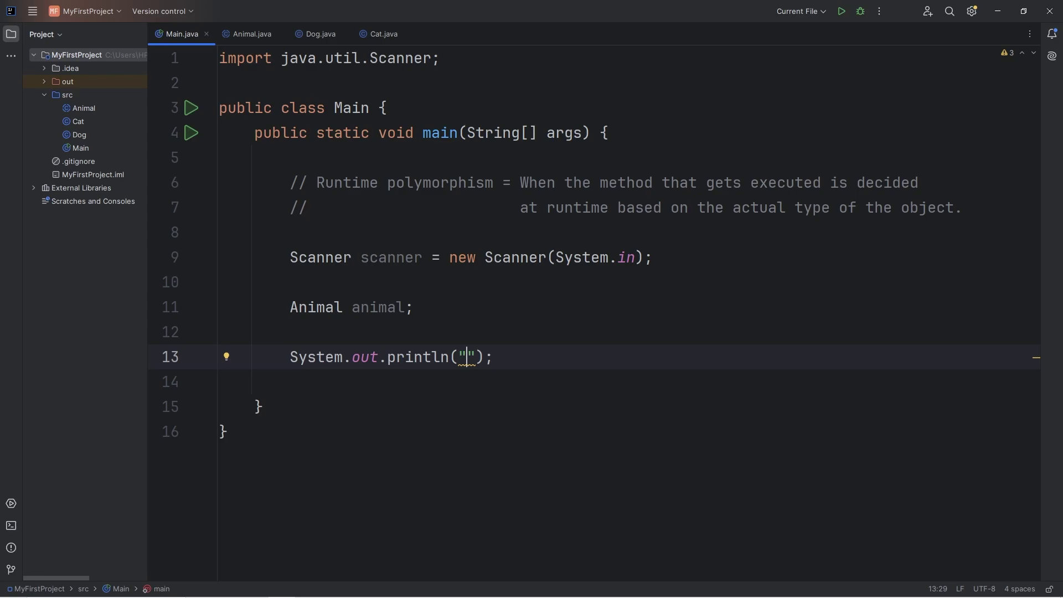
pyautogui.write('Would you lik')
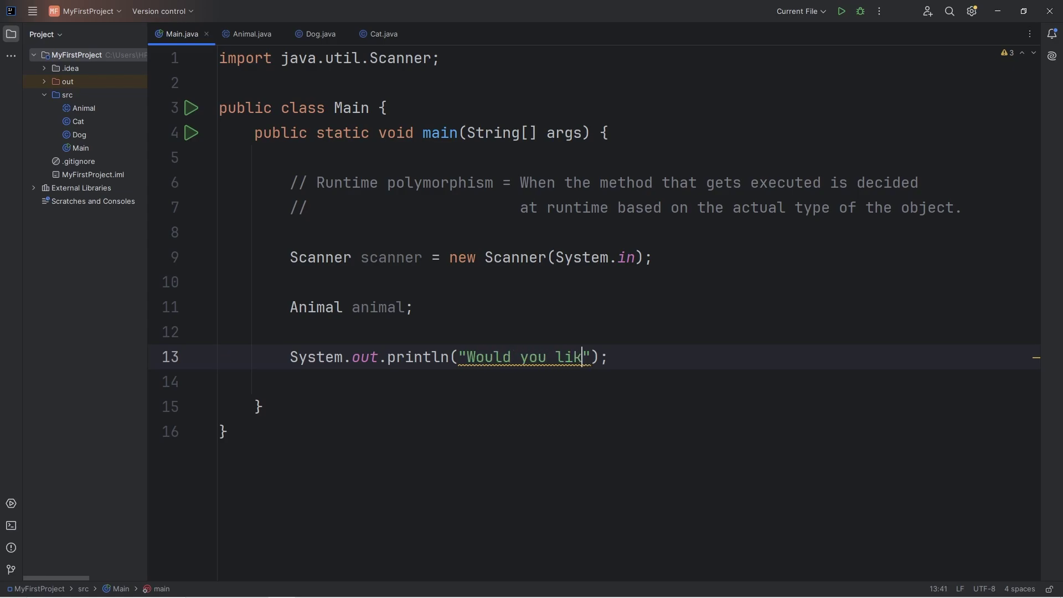
pyautogui.write('e a dog ')
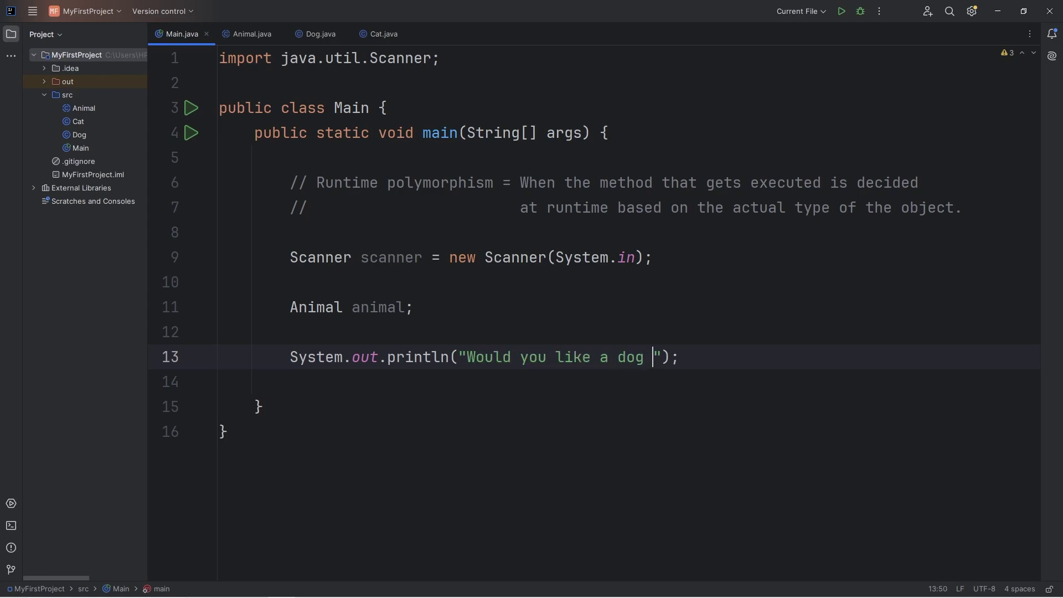
pyautogui.write('or a cat')
pyautogui.write('? (')
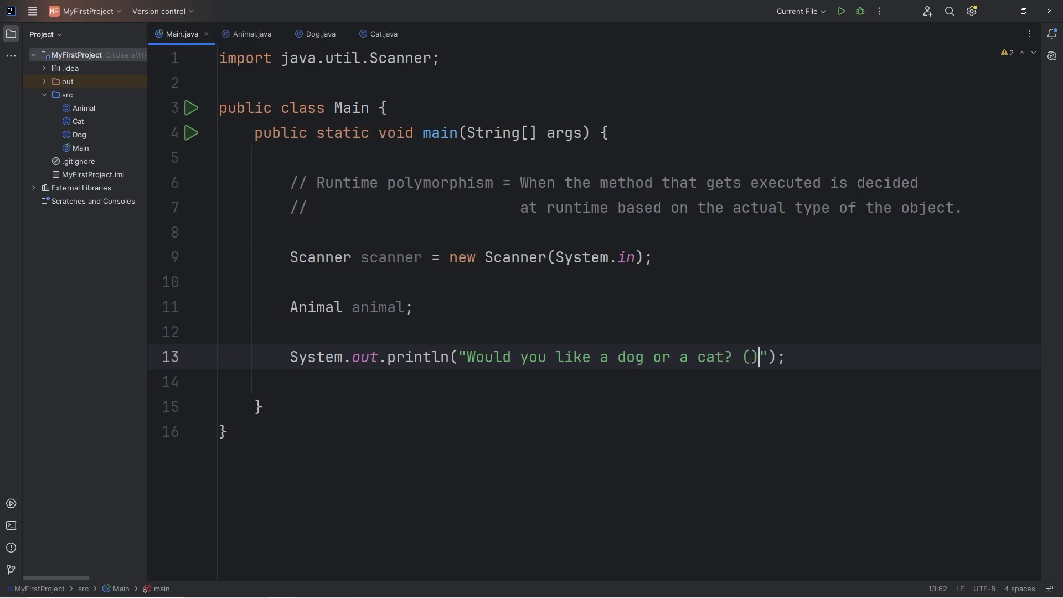
pyautogui.write('1 = dog')
pyautogui.write(', 2 = c')
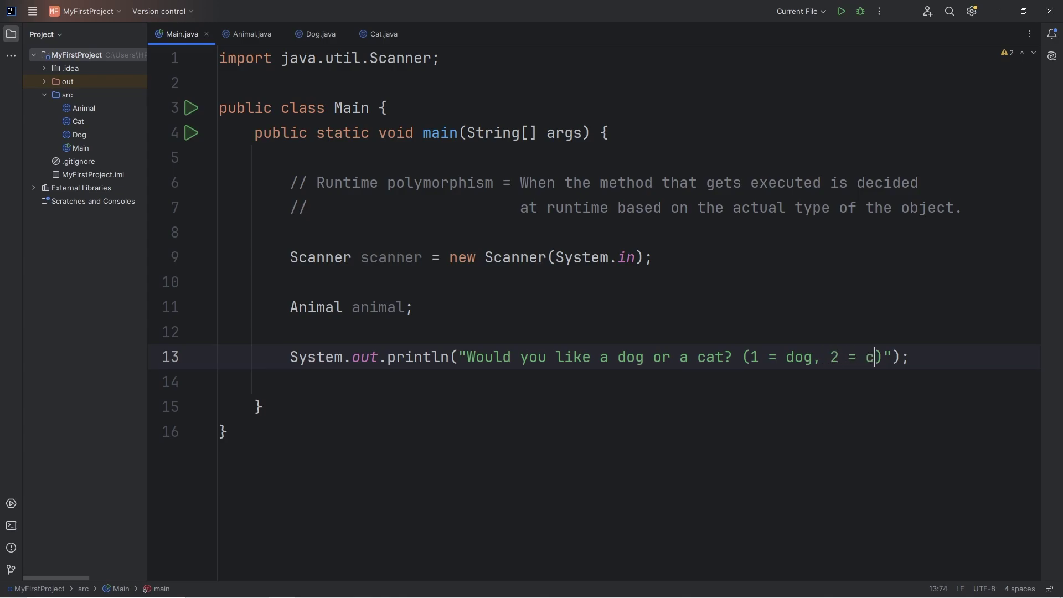
pyautogui.write('at')
pyautogui.press('End')
pyautogui.press('Left')
pyautogui.write(':')
pyautogui.click(453, 357)
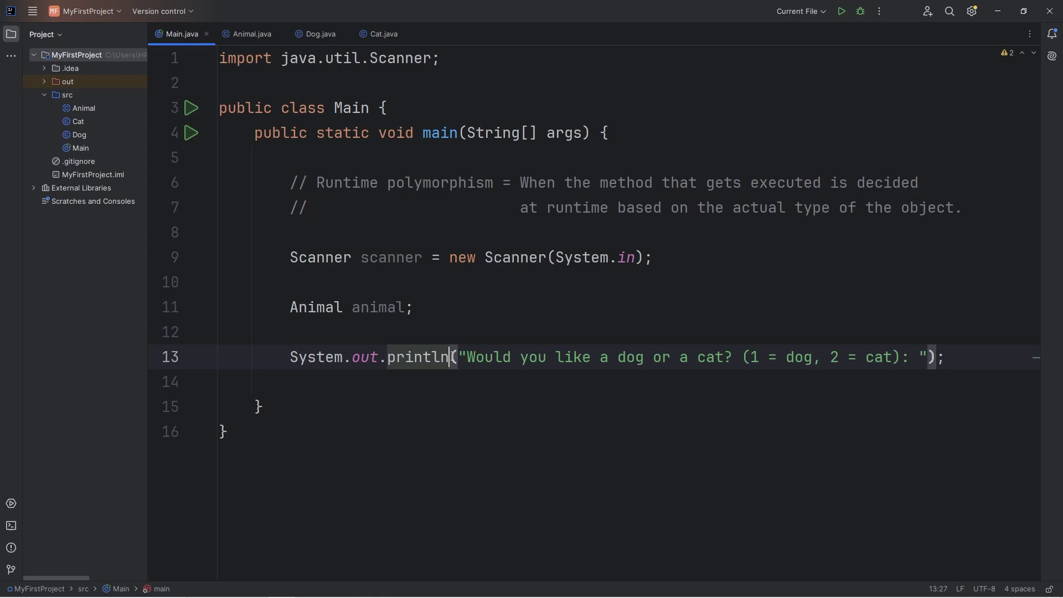
pyautogui.press('BackSpace')
pyautogui.press('BackSpace')
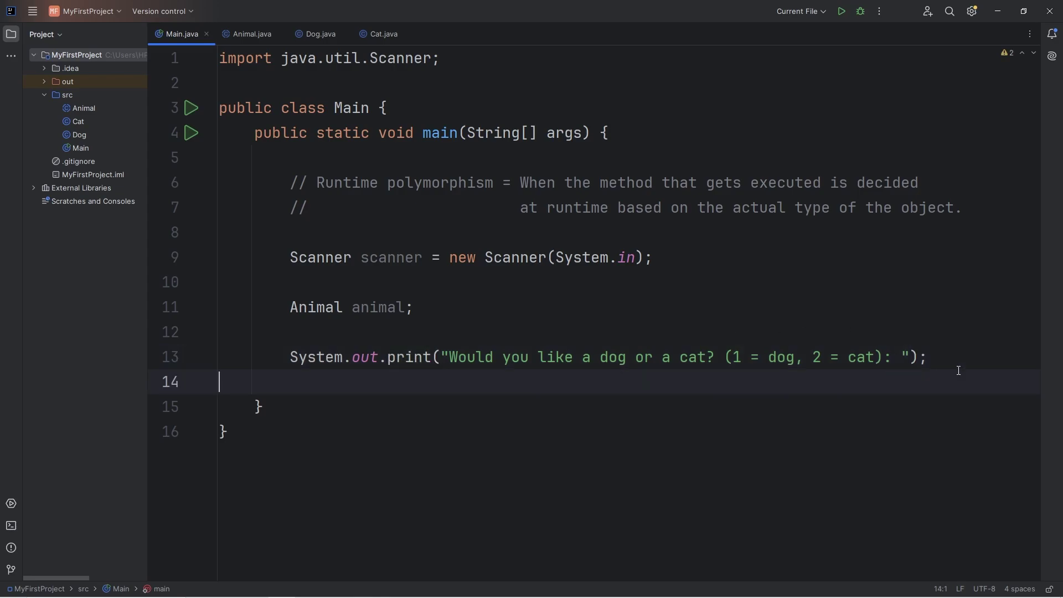
pyautogui.write('int ch')
pyautogui.write('oice ')
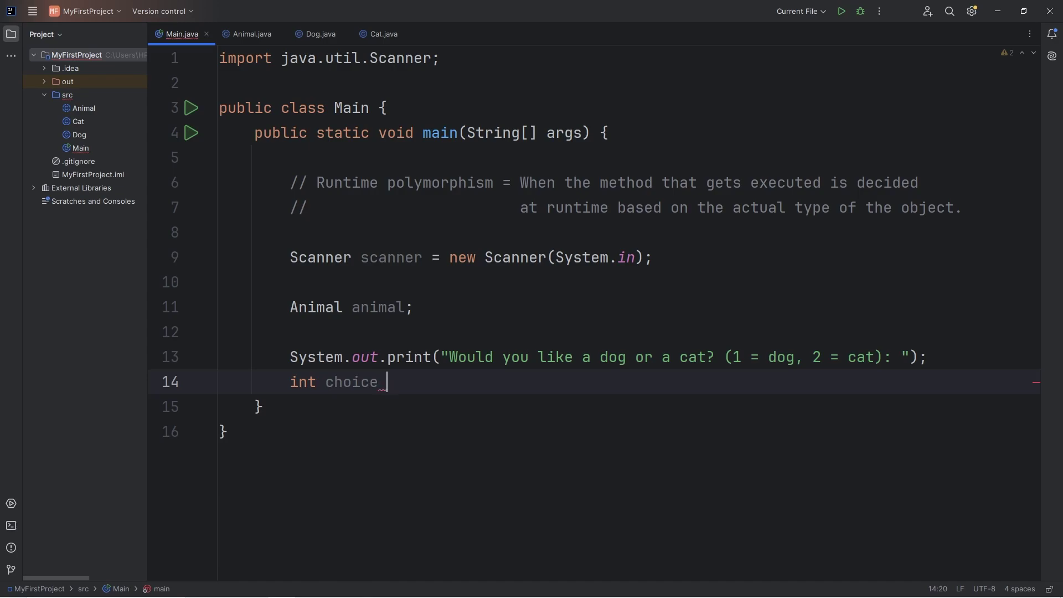
pyautogui.write('= scanner')
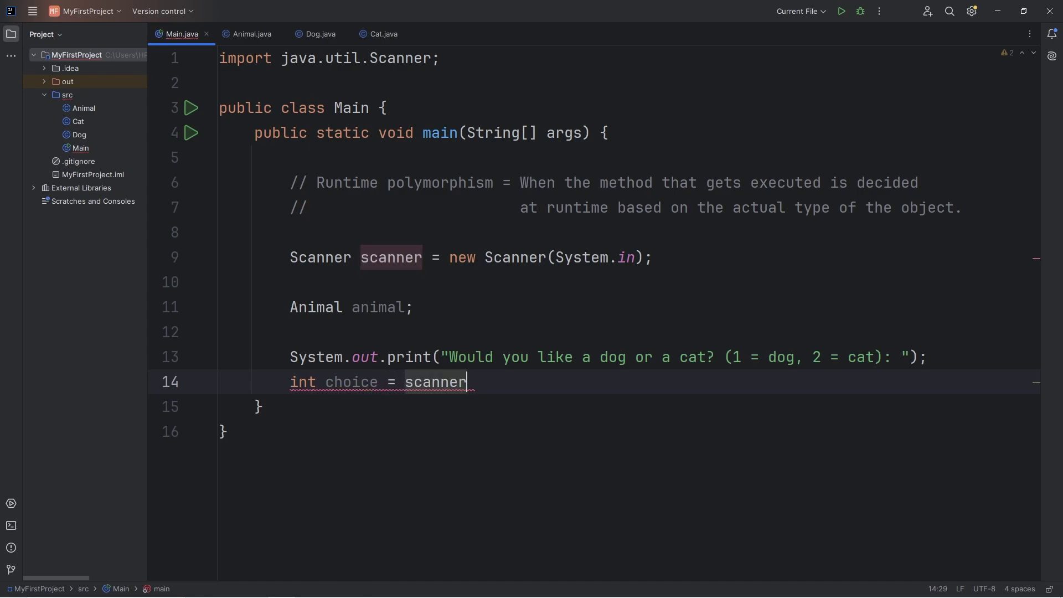
pyautogui.write('.nextInt')
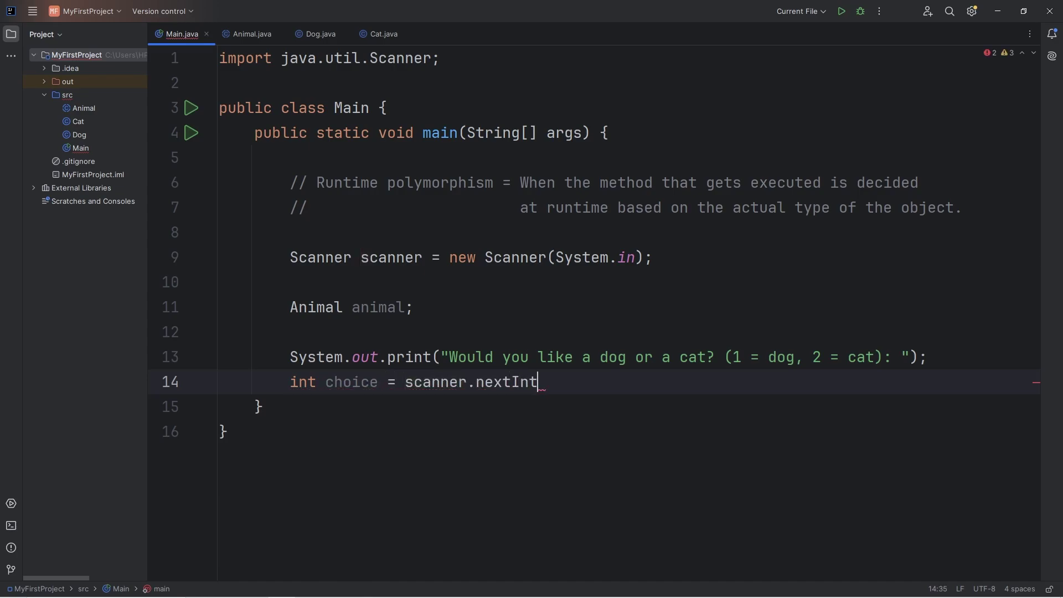
pyautogui.write('();')
# Finish 'int choice = scanner.nextInt();' and open an if (choice == 1) block
pyautogui.press('Return')
pyautogui.press('Return')
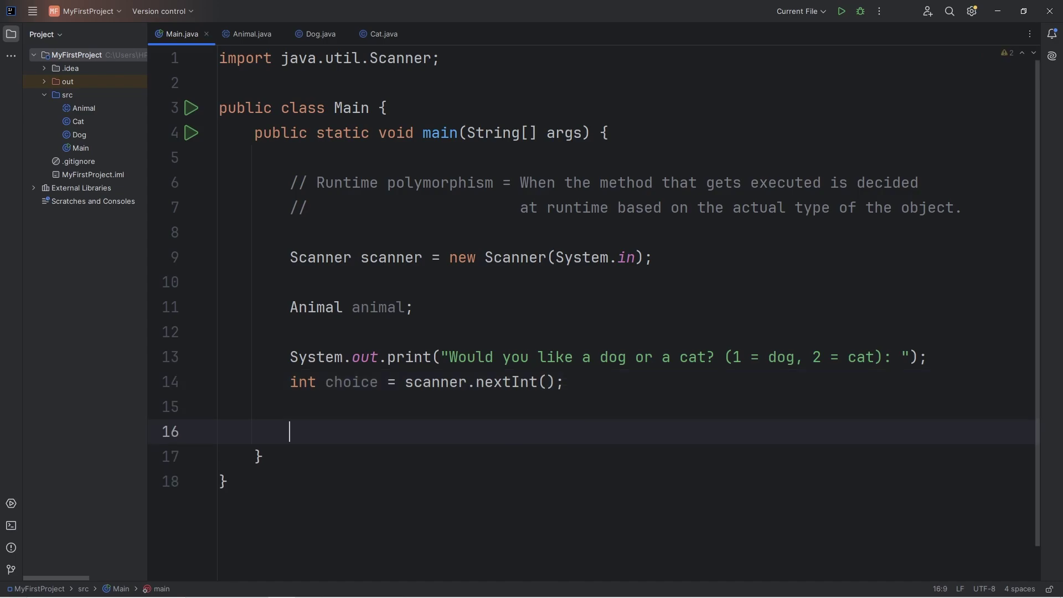
pyautogui.scroll(-1, 522, 478)
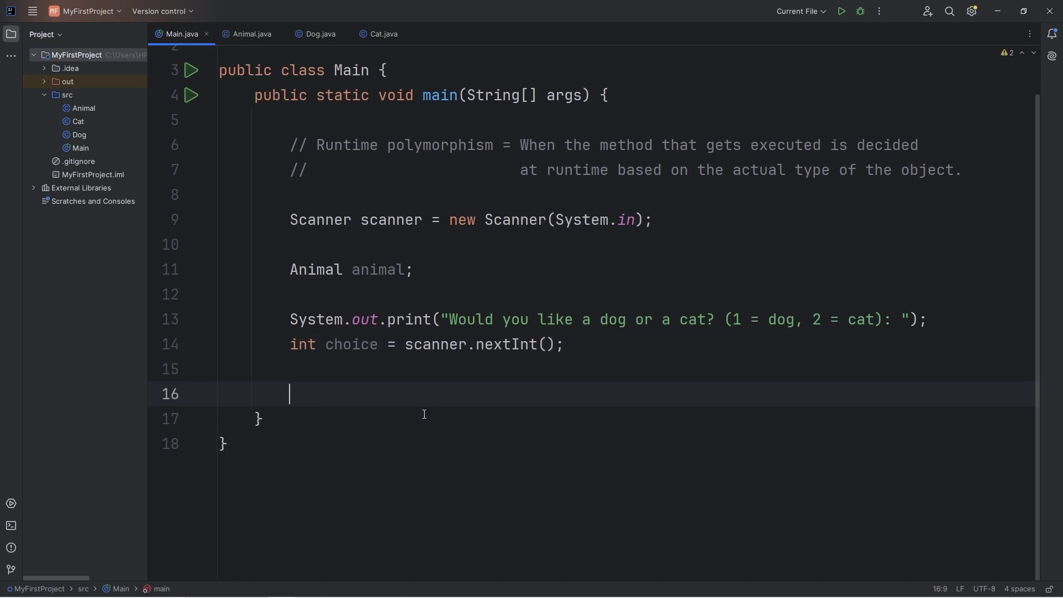
pyautogui.write('if(){')
pyautogui.press('Return')
pyautogui.click(326, 386)
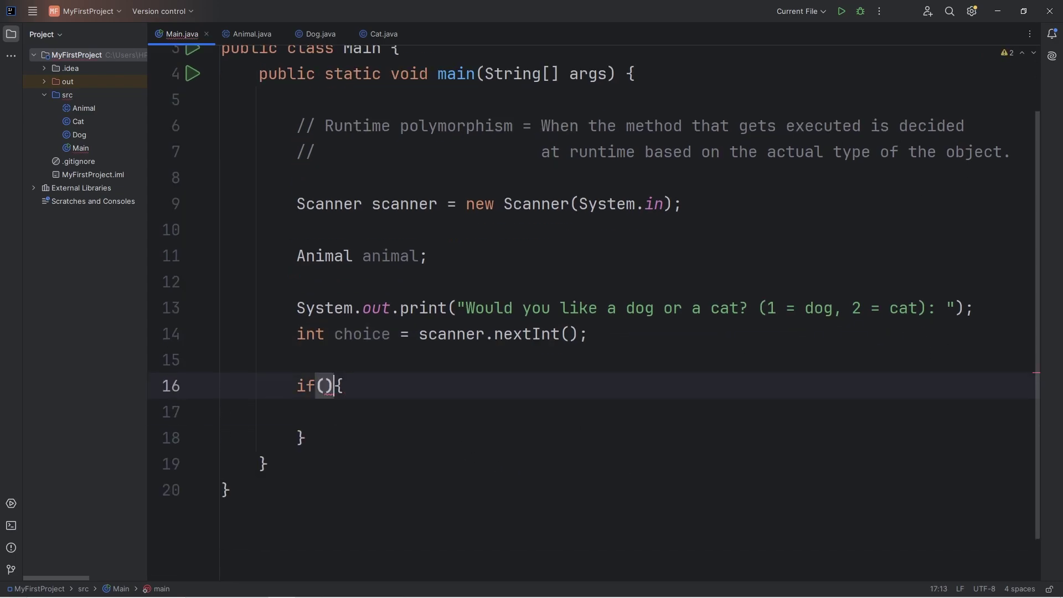
pyautogui.write('choice ==')
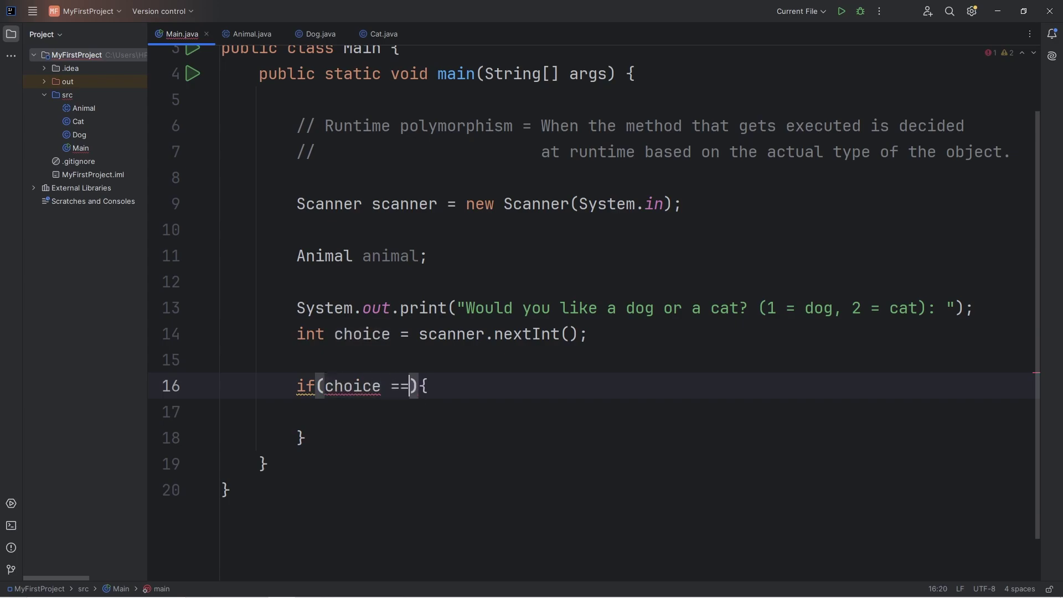
pyautogui.write(' 1')
pyautogui.press('Down')
# Inside the if block, write 'animal = new Dog();' and 'animal.speak();', checking Dog.java
pyautogui.doubleClick(396, 256)
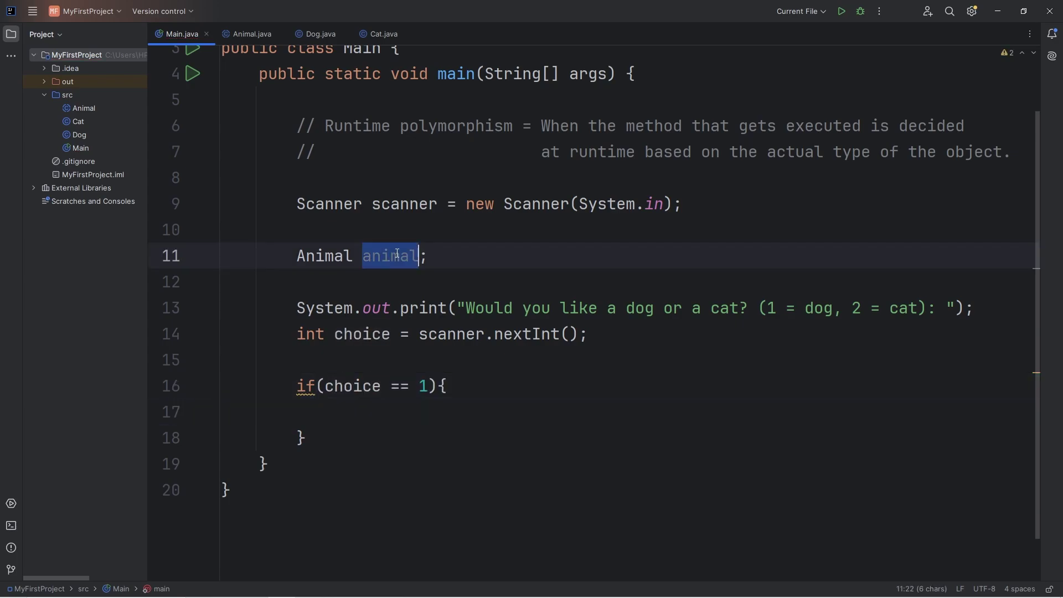
pyautogui.hotkey('ctrl', 'c')
pyautogui.click(374, 416)
pyautogui.hotkey('ctrl', 'v')
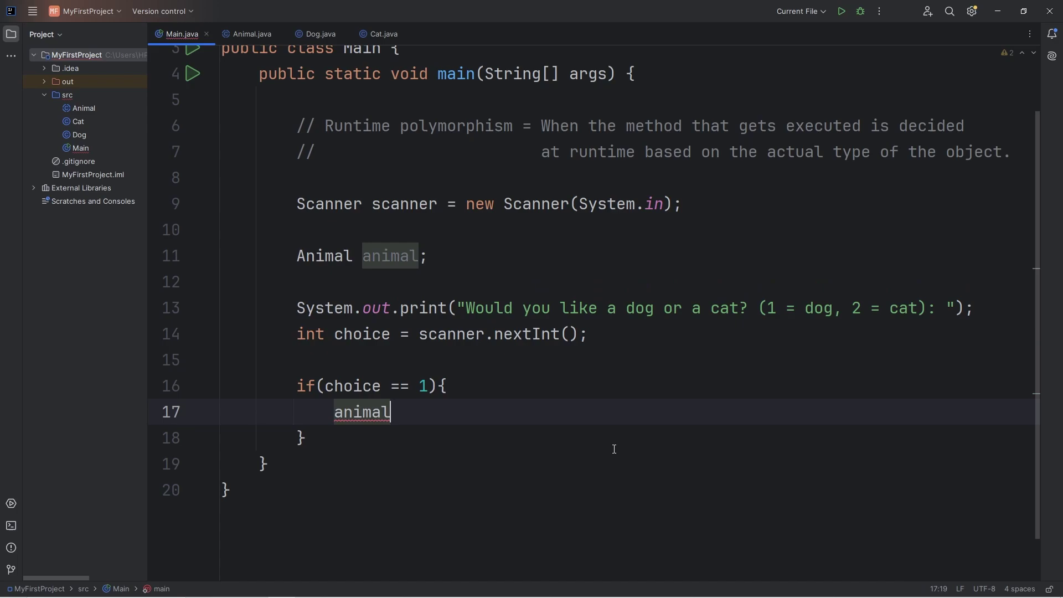
pyautogui.write('= new')
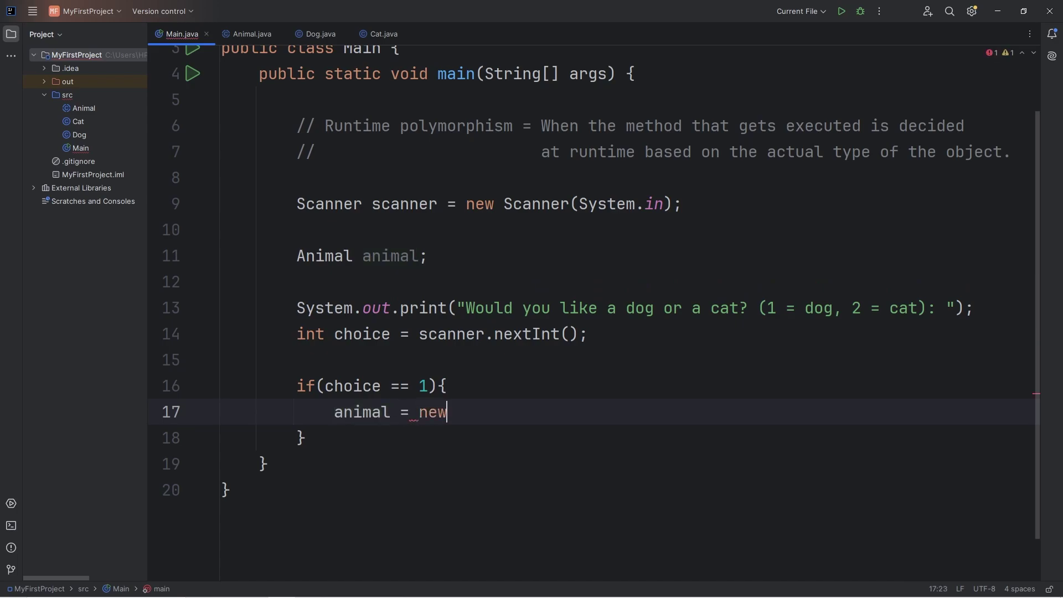
pyautogui.write(' Dog();')
pyautogui.press('Return')
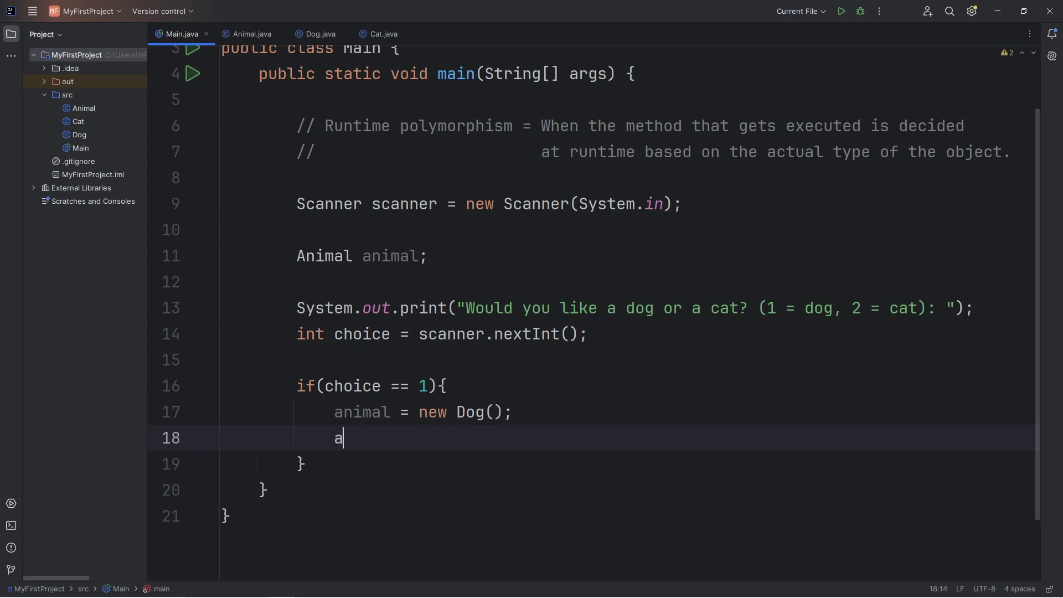
pyautogui.write('nimal.speak')
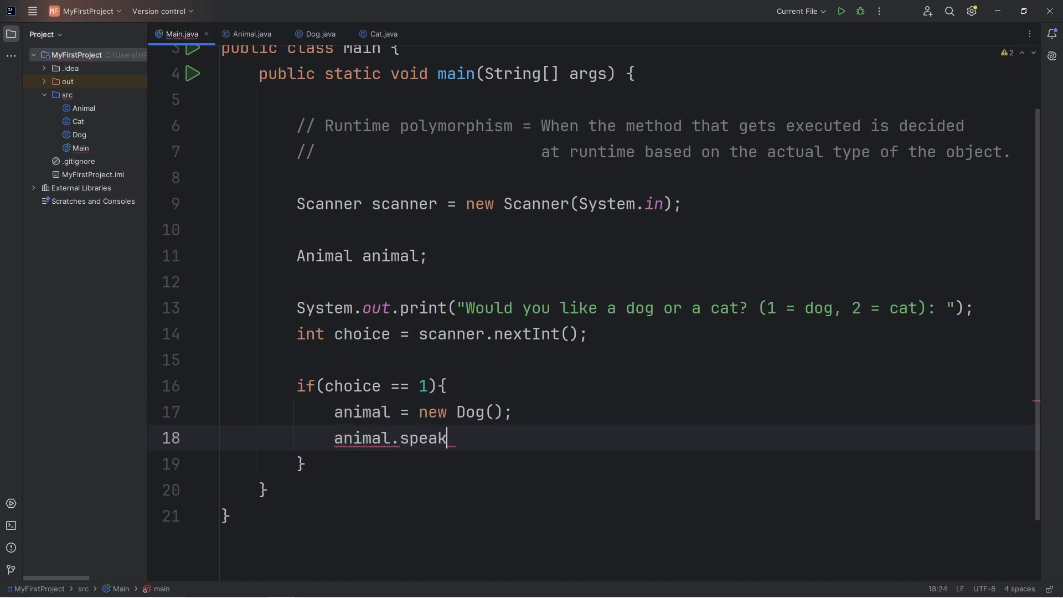
pyautogui.write('();')
pyautogui.doubleClick(426, 438)
pyautogui.click(321, 33)
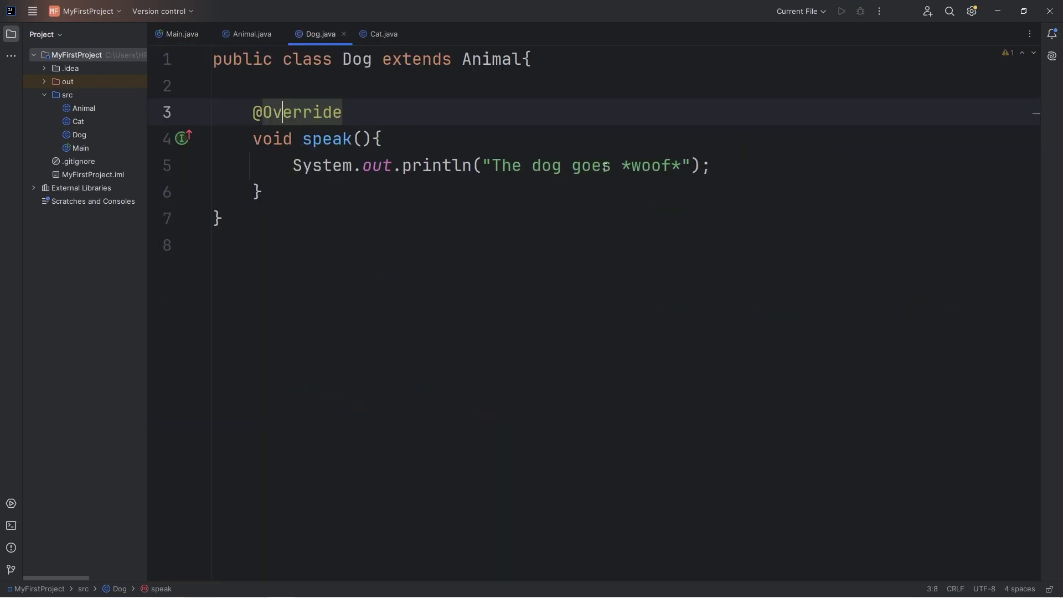
pyautogui.doubleClick(649, 166)
pyautogui.click(181, 34)
pyautogui.click(423, 465)
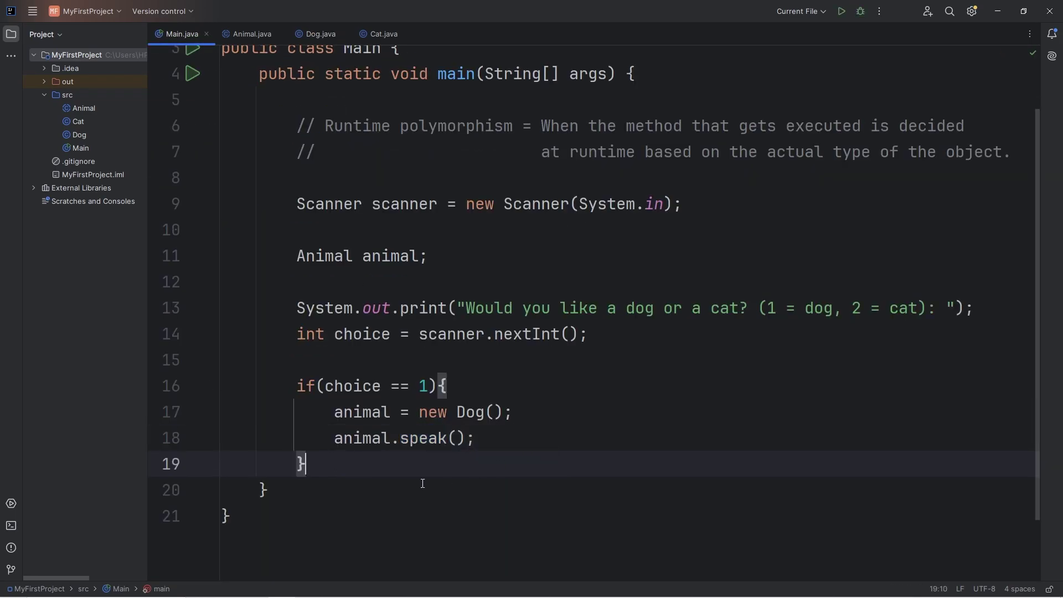
# Add an else-if (choice == 2) branch with 'animal = new Cat();' and 'animal.speak();'
pyautogui.press('Return')
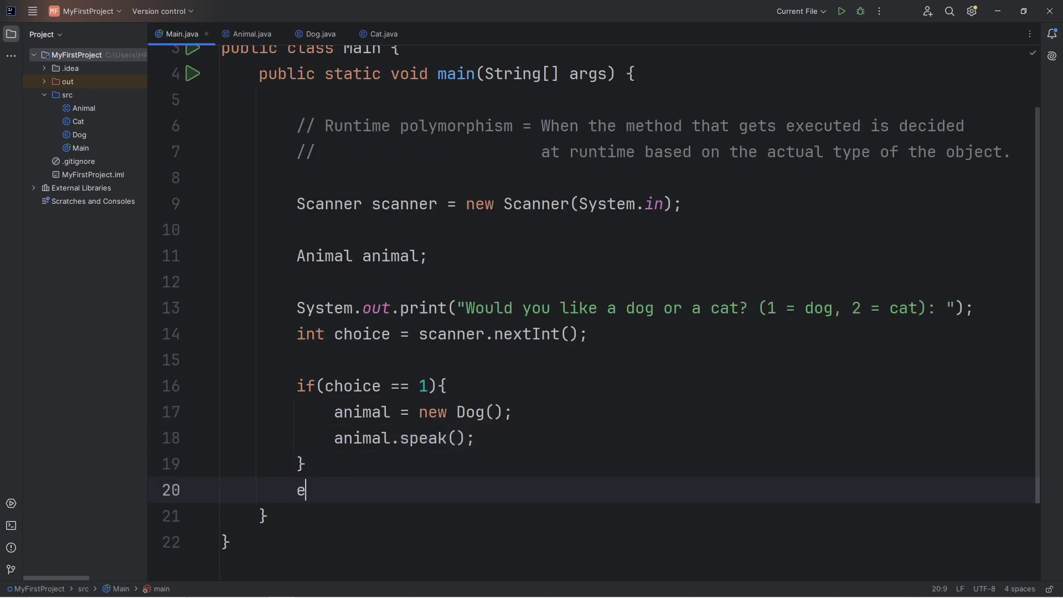
pyautogui.write('lse if(){')
pyautogui.press('Return')
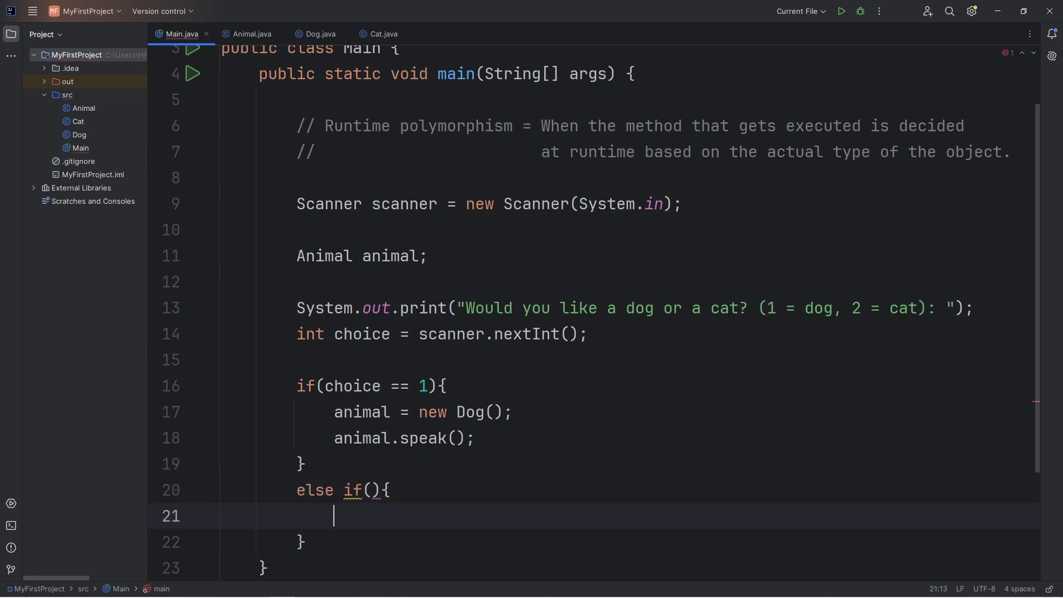
pyautogui.scroll(-3, 390, 474)
pyautogui.press('ctrl')
pyautogui.scroll(2, 389, 474)
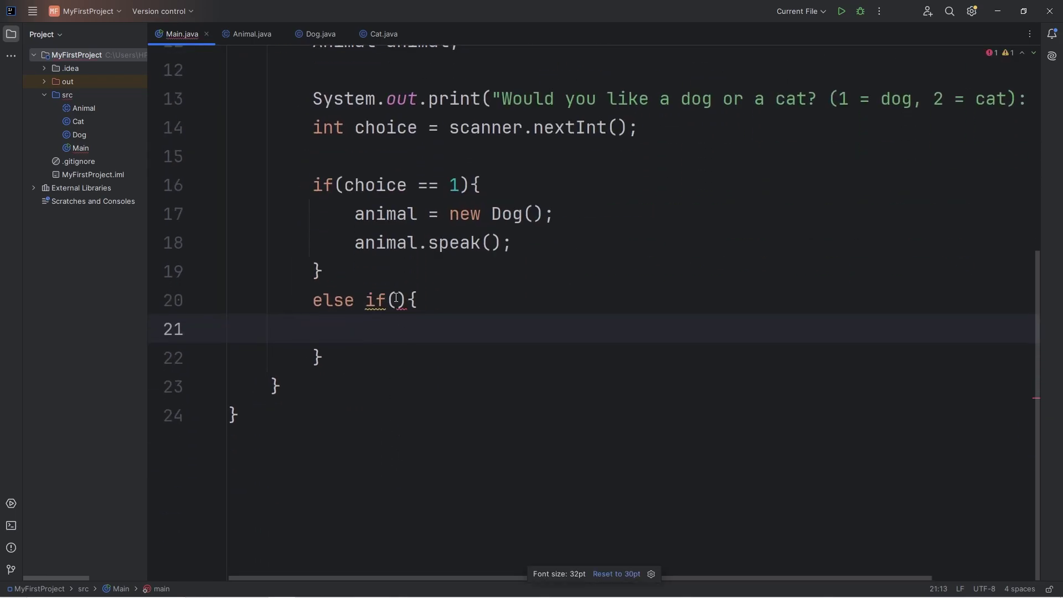
pyautogui.click(396, 300)
pyautogui.write('choice =')
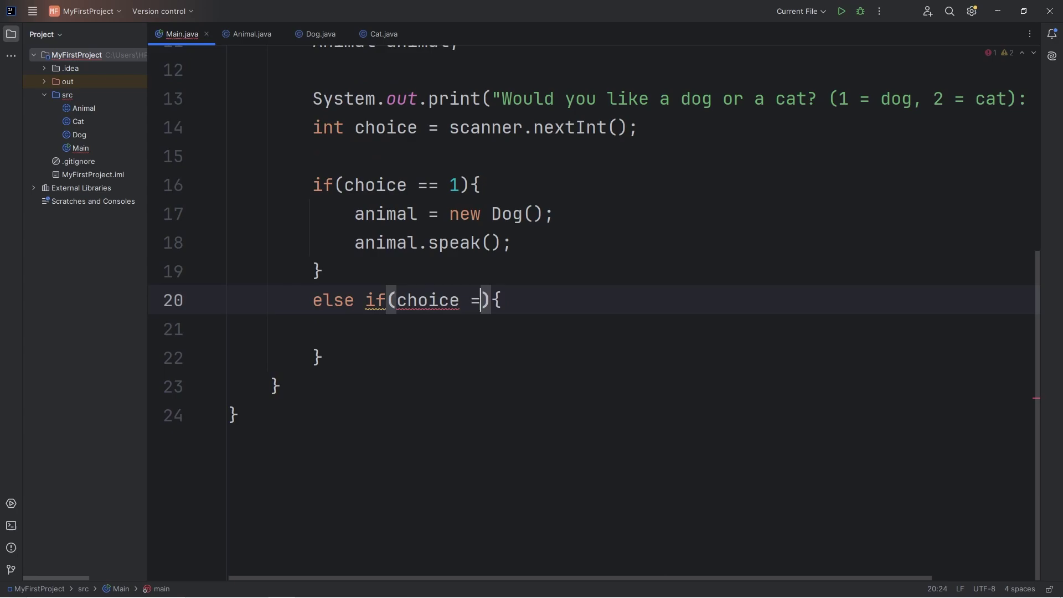
pyautogui.write('= 2')
pyautogui.press('Down')
pyautogui.write('a')
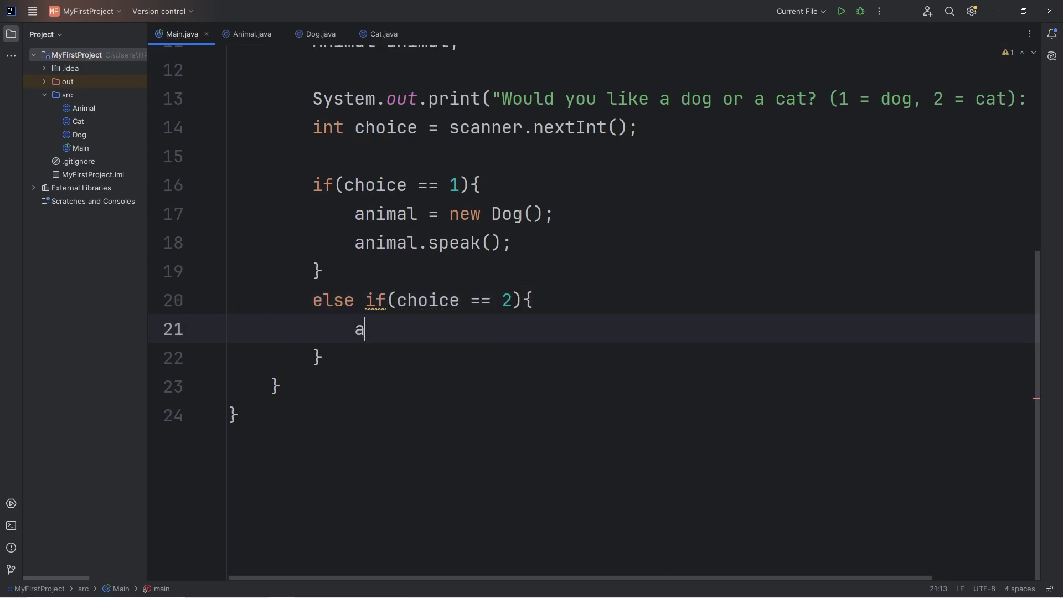
pyautogui.write('nimal = ')
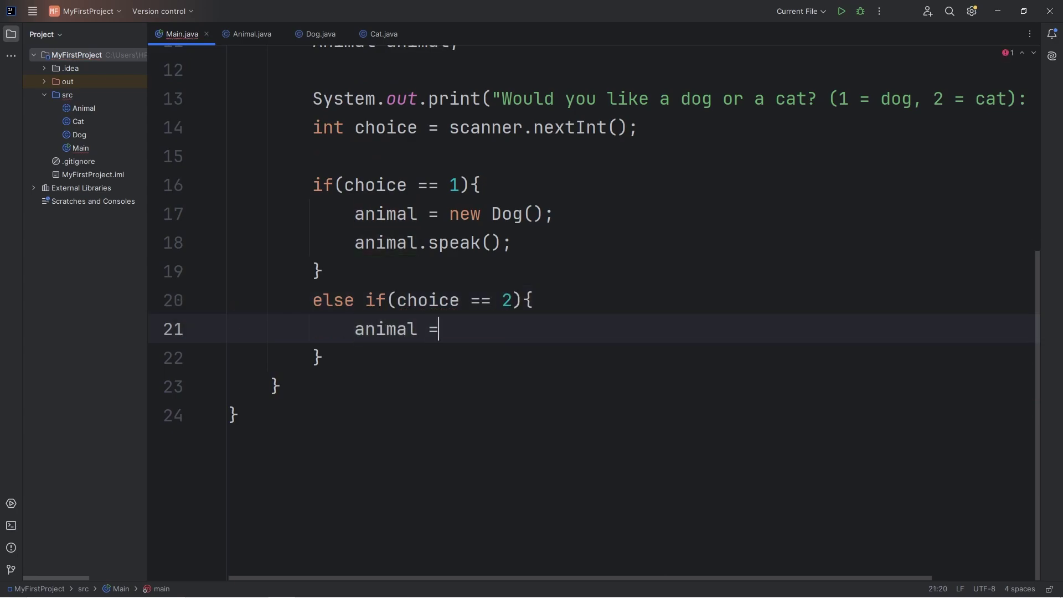
pyautogui.write('new Cat()')
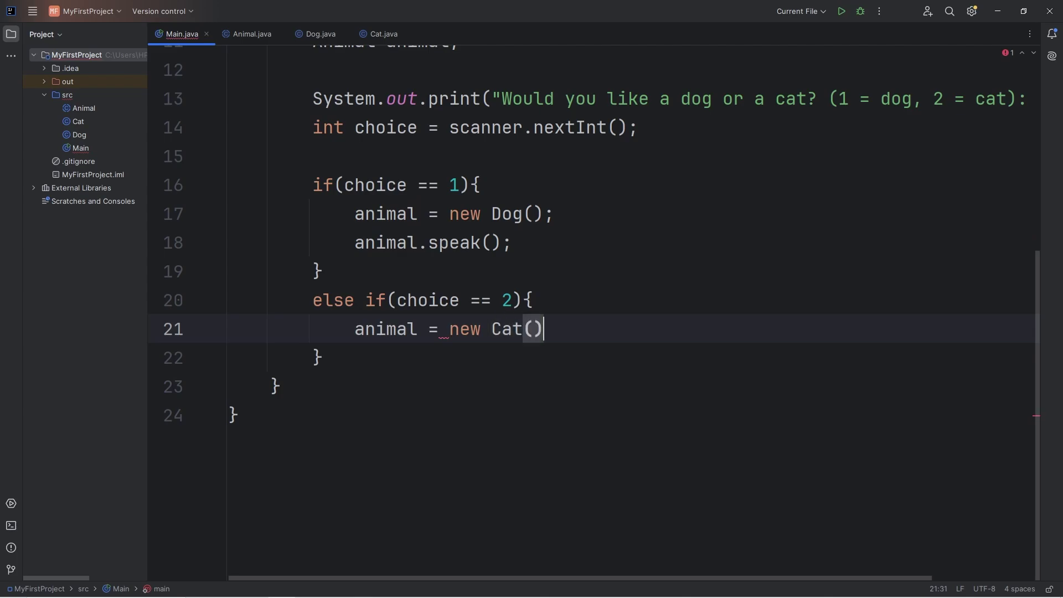
pyautogui.write(';')
pyautogui.press('Return')
pyautogui.write('animal')
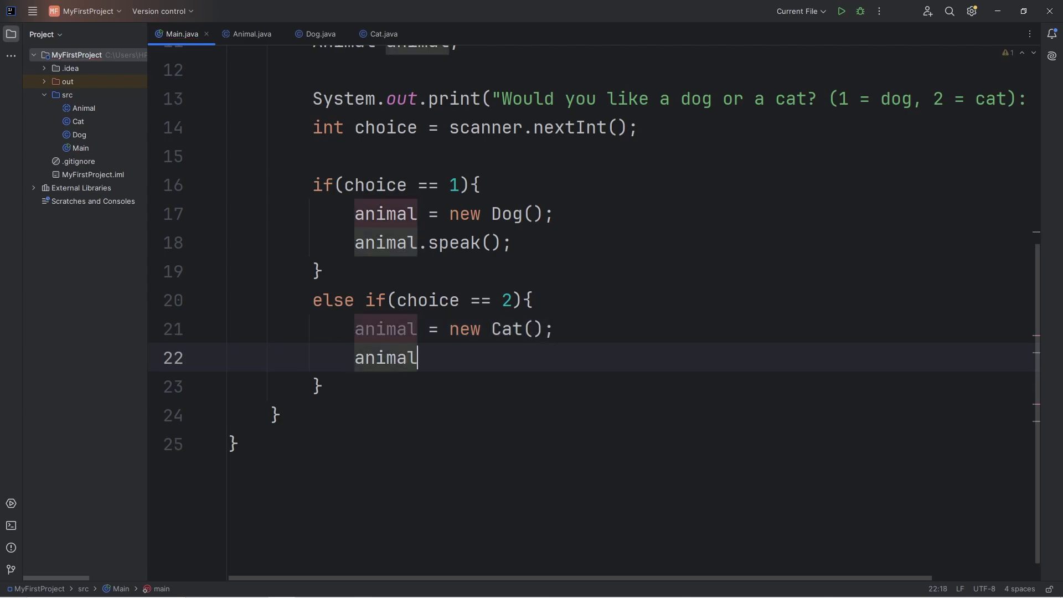
pyautogui.write('.speak')
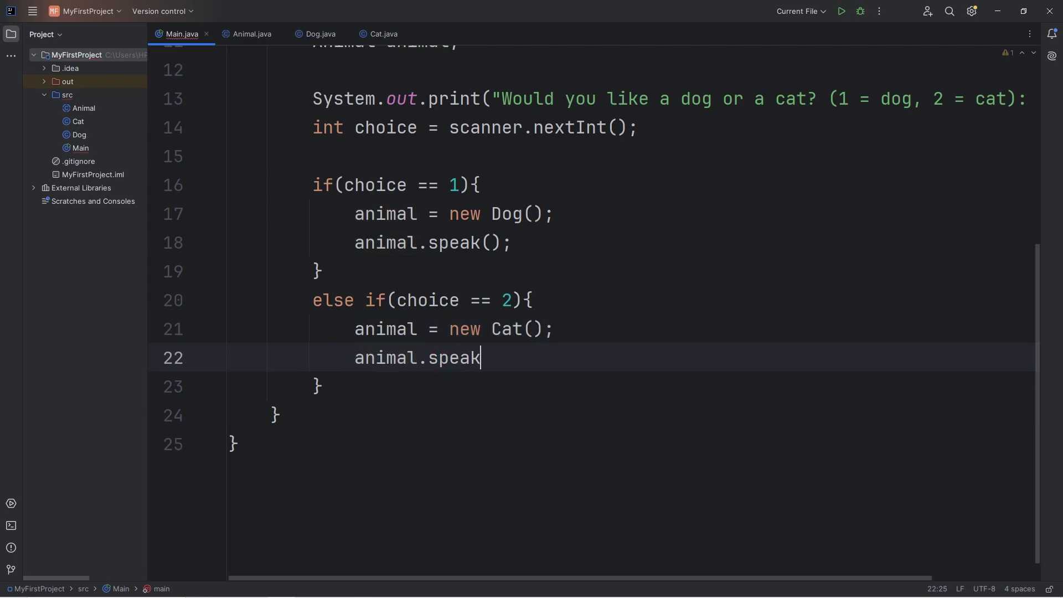
pyautogui.write('();')
# Type an else block after the cat branch, then undo it and delete the leftover line
pyautogui.press('Down')
pyautogui.press('Return')
pyautogui.write('els')
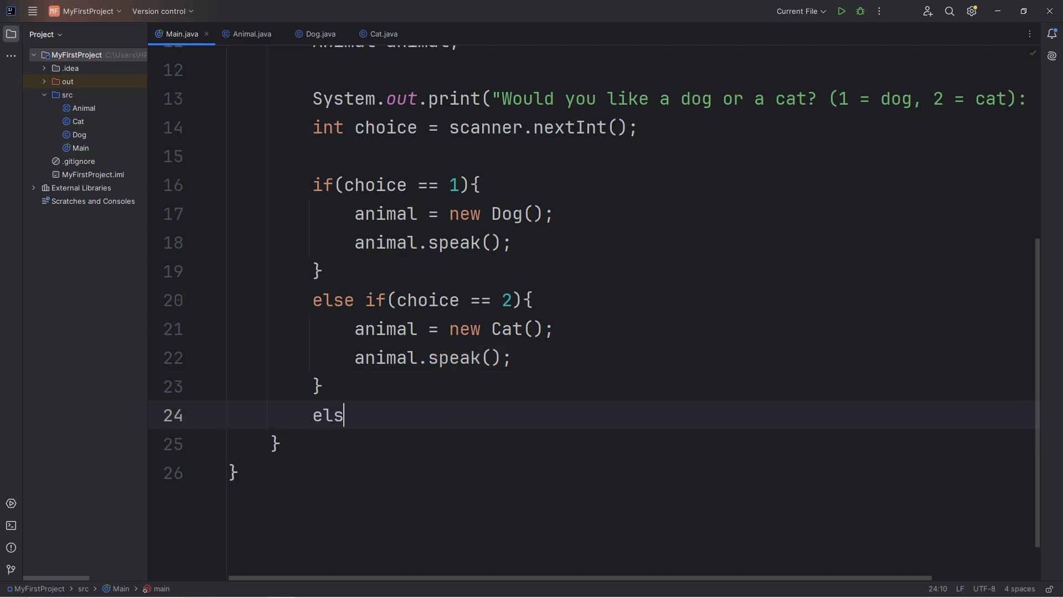
pyautogui.write('e{')
pyautogui.press('Return')
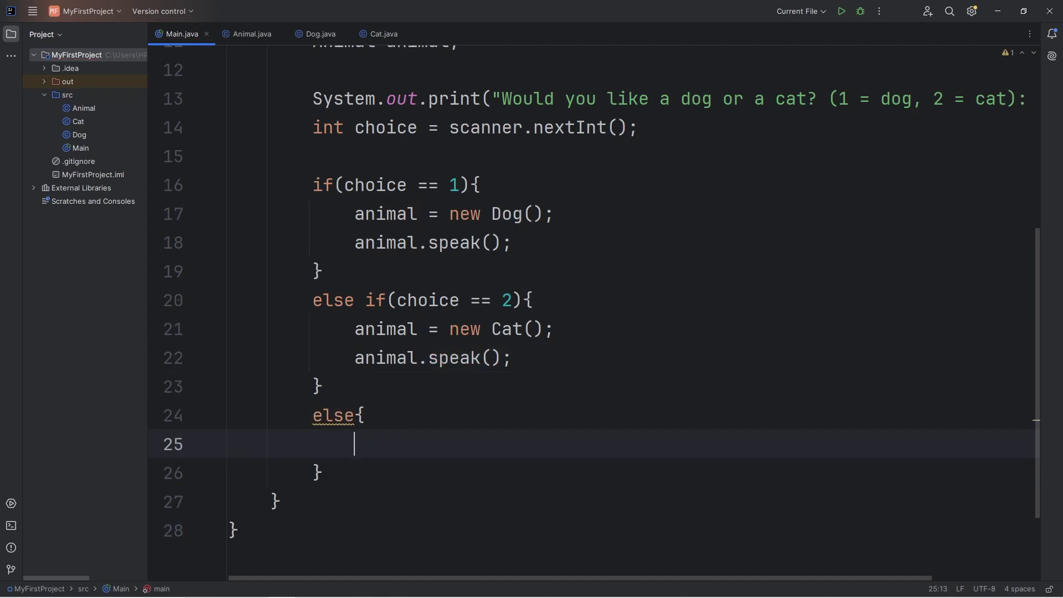
pyautogui.hotkey('ctrl', 'z')
pyautogui.press('BackSpace')
pyautogui.scroll(-3, 545, 429)
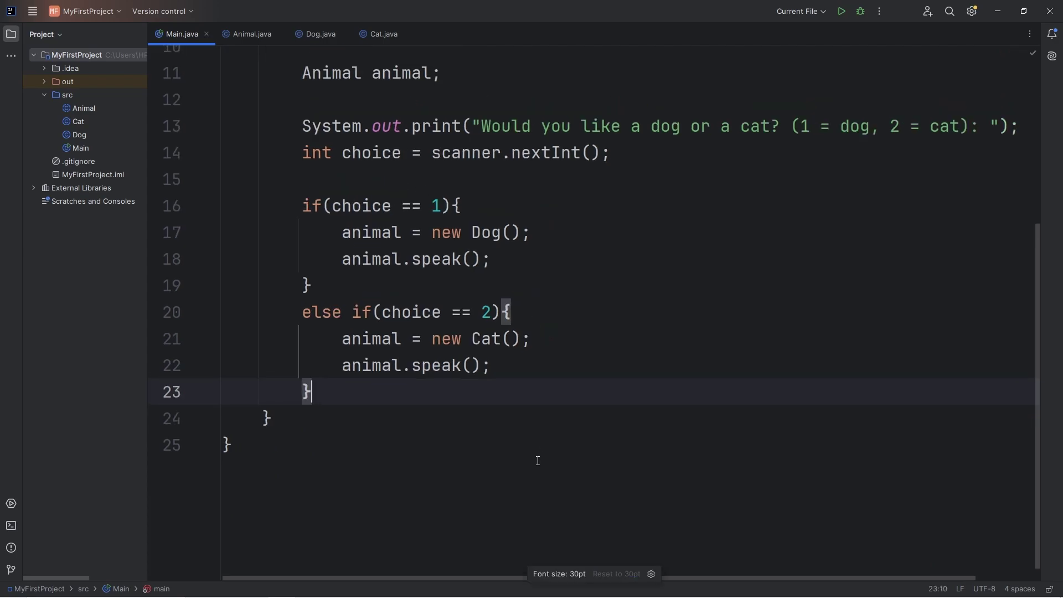
pyautogui.scroll(3, 538, 461)
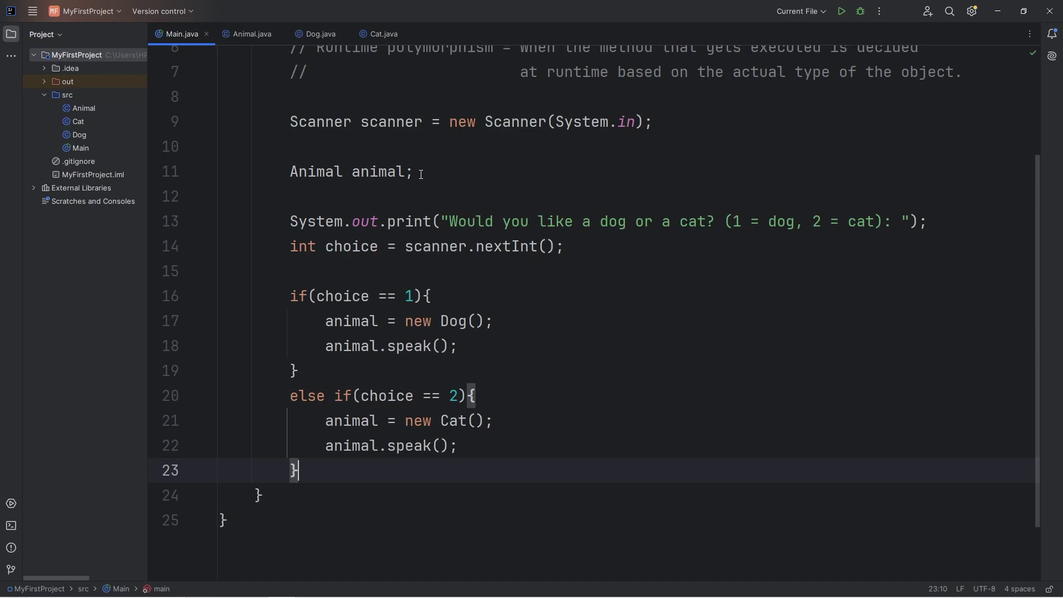
# Point out the animal variable and the Cat instantiation, then run Main.java
pyautogui.doubleClick(375, 171)
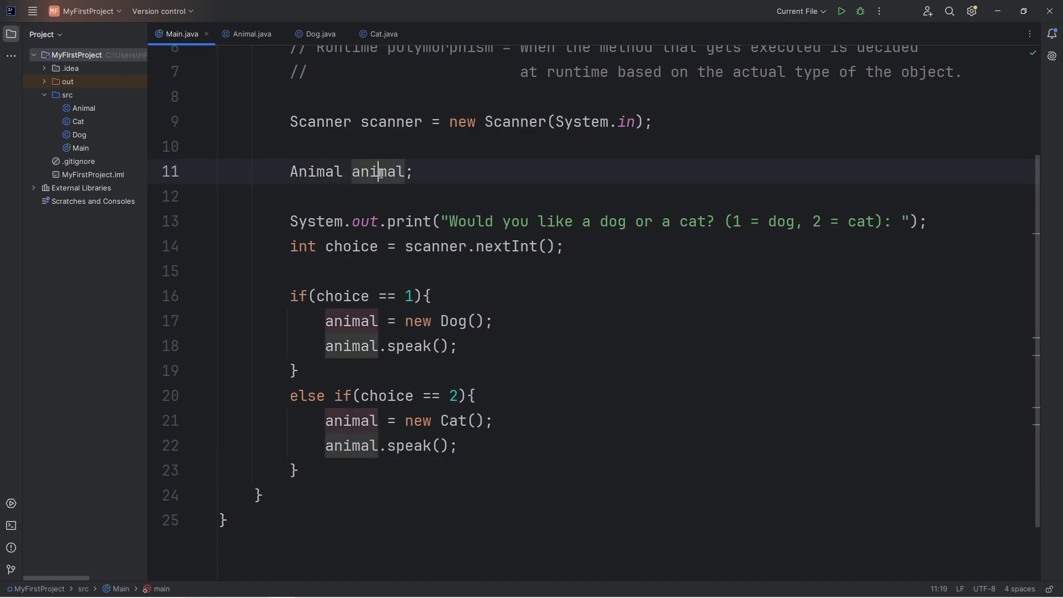
pyautogui.click(446, 172)
pyautogui.doubleClick(452, 321)
pyautogui.click(465, 421)
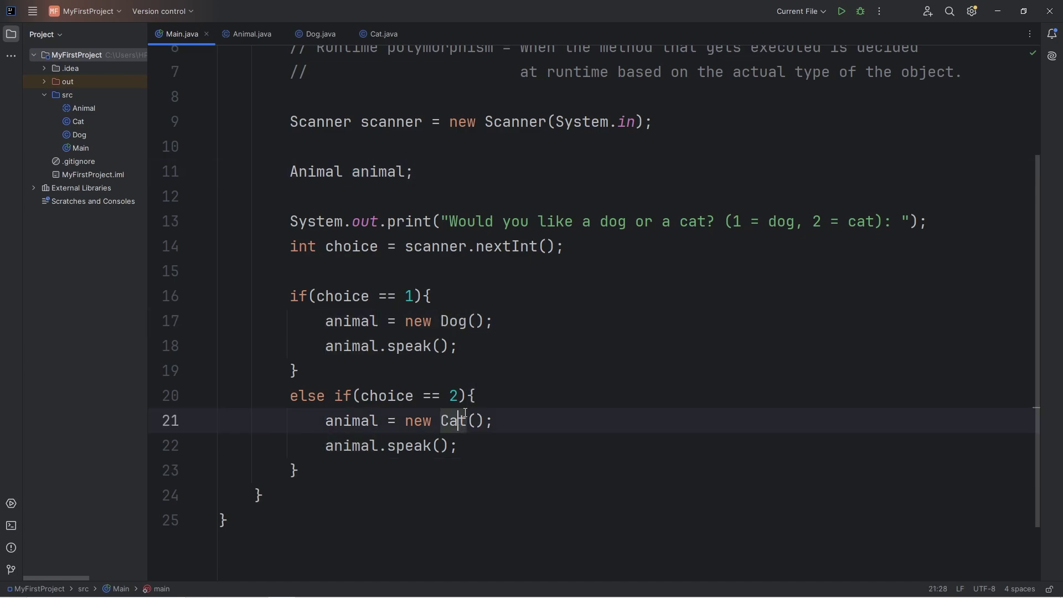
pyautogui.click(467, 171)
pyautogui.click(841, 11)
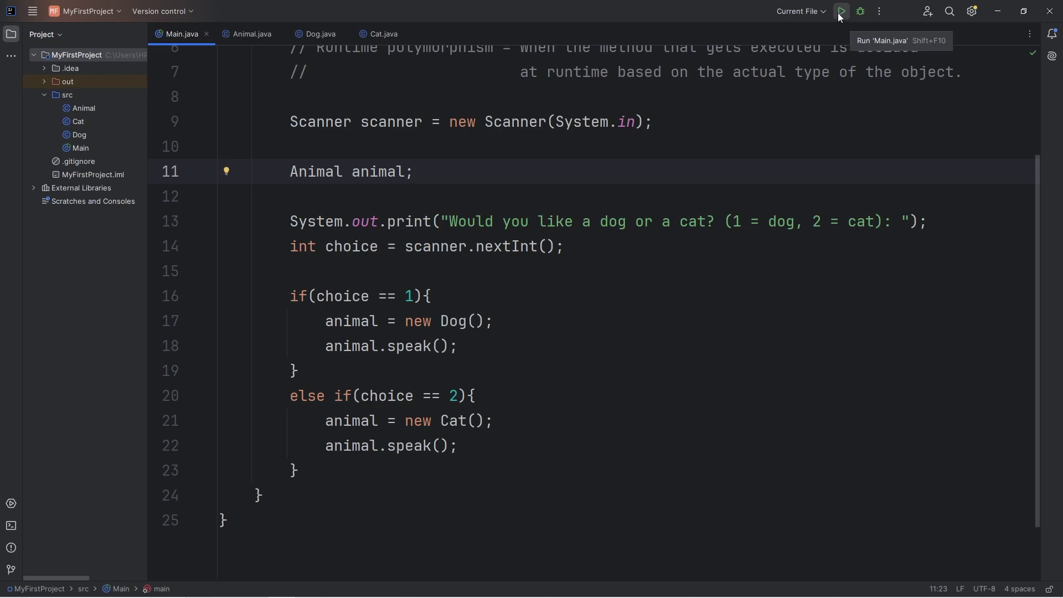
# Answer 1 to print 'The dog goes *woof*', then rerun and answer 2 for 'The cat goes *meow*'
pyautogui.click(775, 387)
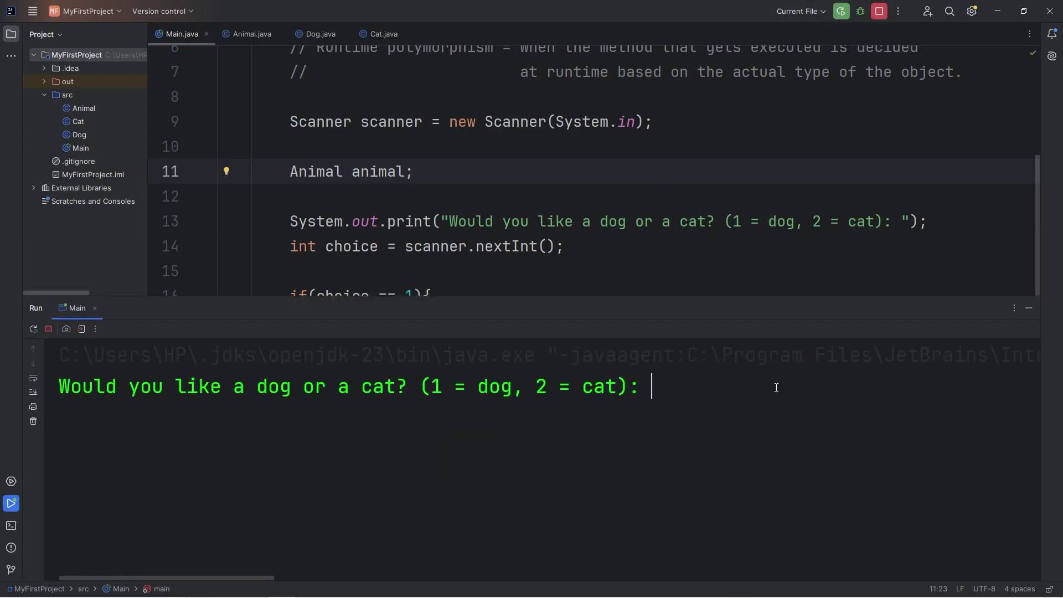
pyautogui.press('Return')
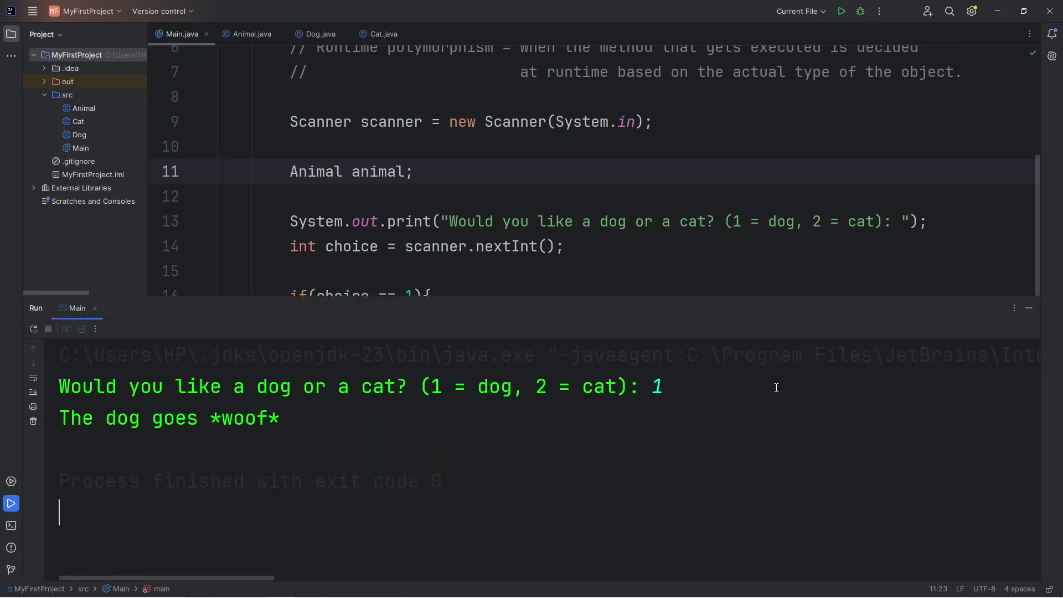
pyautogui.click(35, 328)
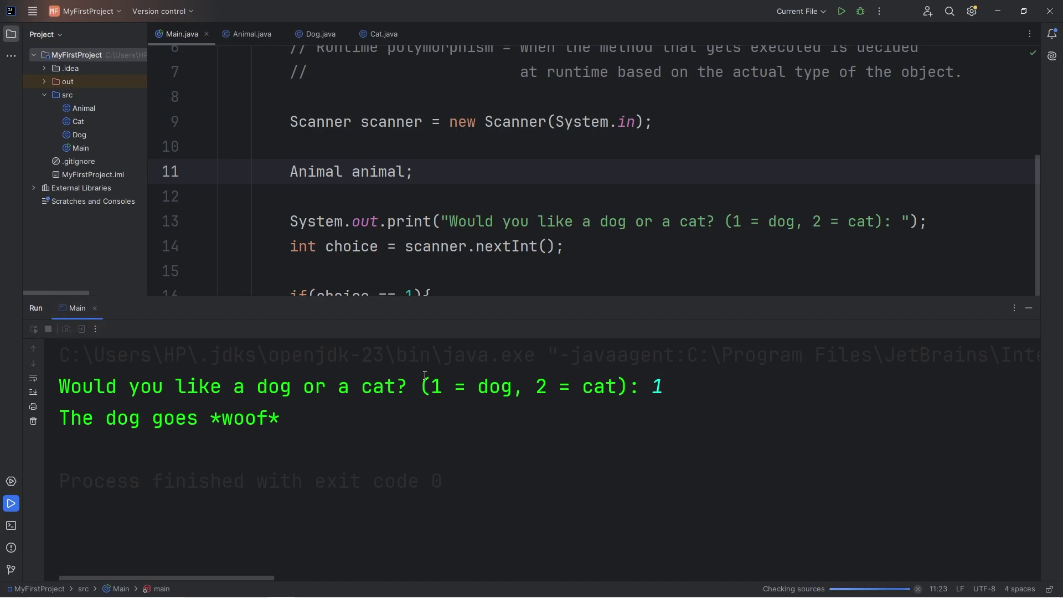
pyautogui.write('2')
pyautogui.press('Return')
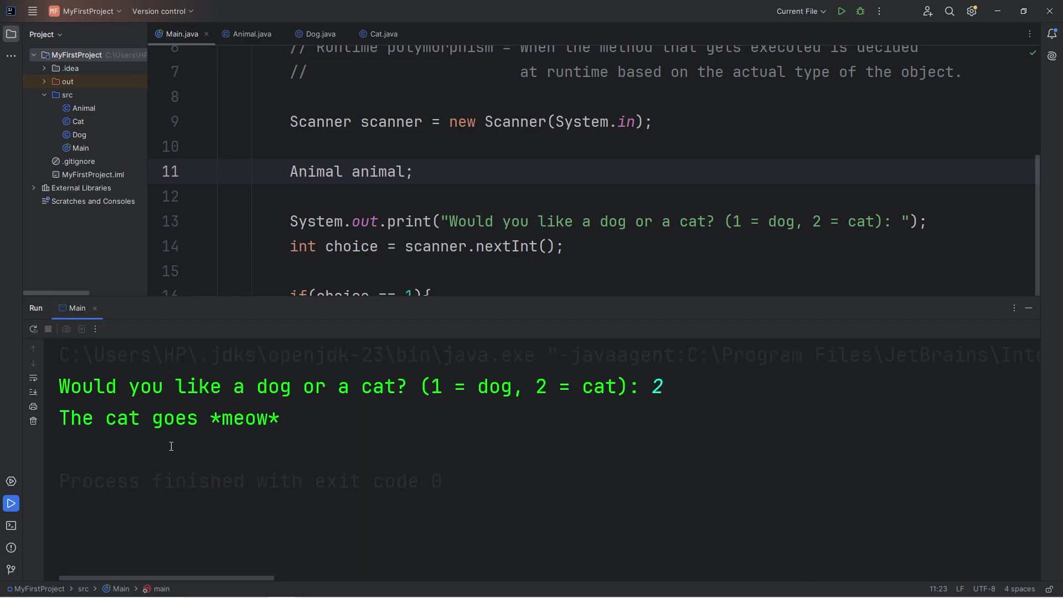
pyautogui.moveTo(283, 419); pyautogui.dragTo(60, 417)
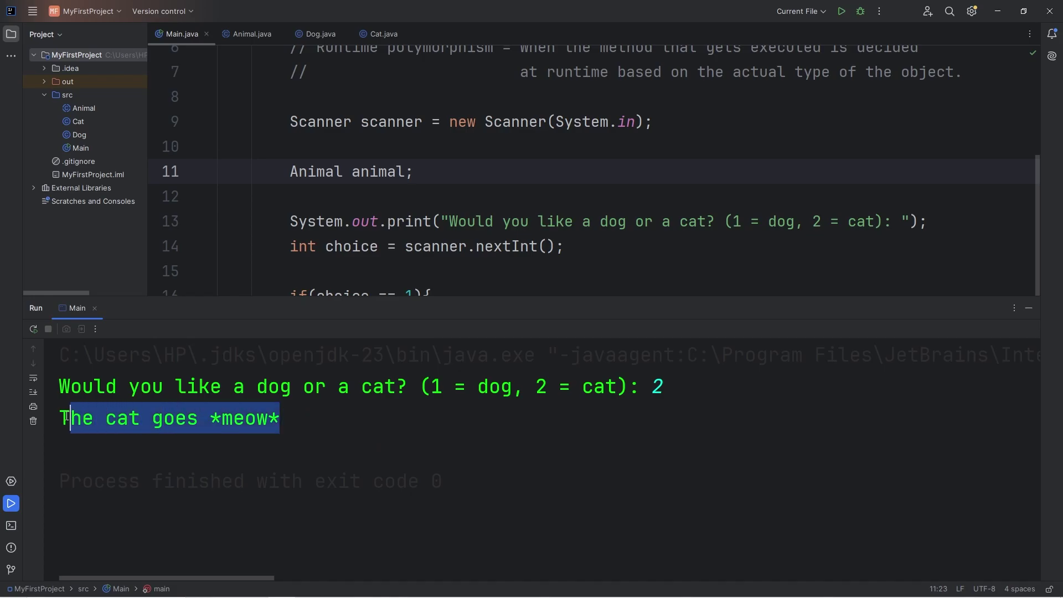
pyautogui.click(314, 416)
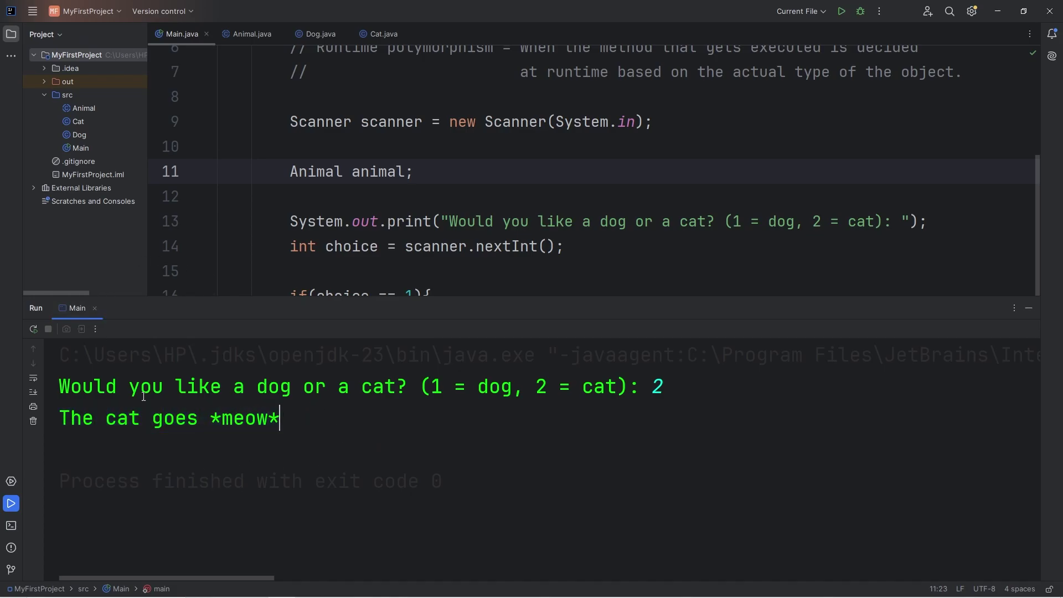
pyautogui.hotkey('shift', 'Escape')
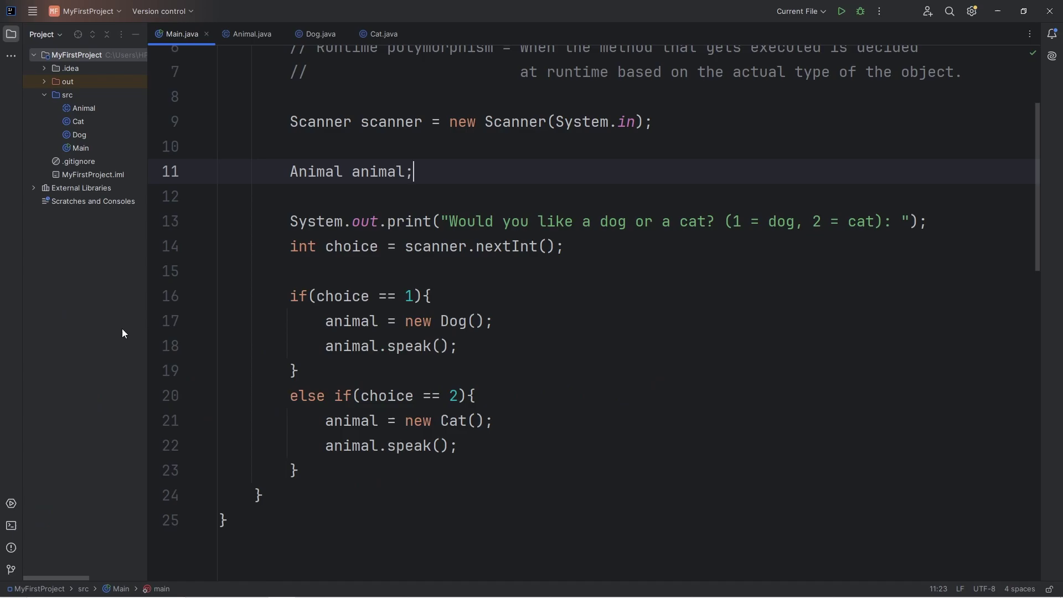
pyautogui.click(507, 346)
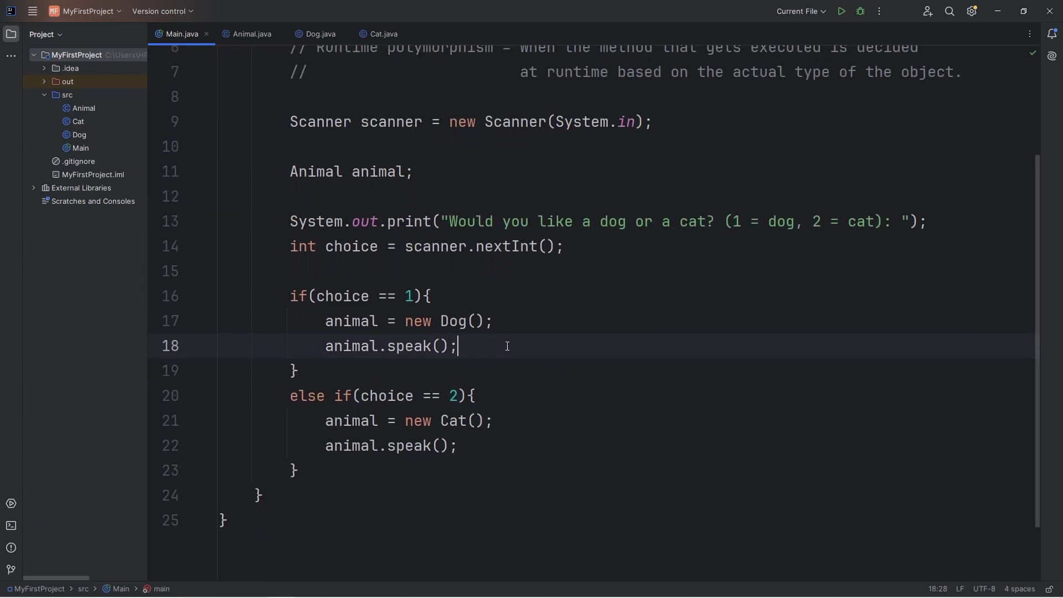
pyautogui.moveTo(459, 346); pyautogui.dragTo(325, 346)
pyautogui.moveTo(457, 445); pyautogui.dragTo(325, 445)
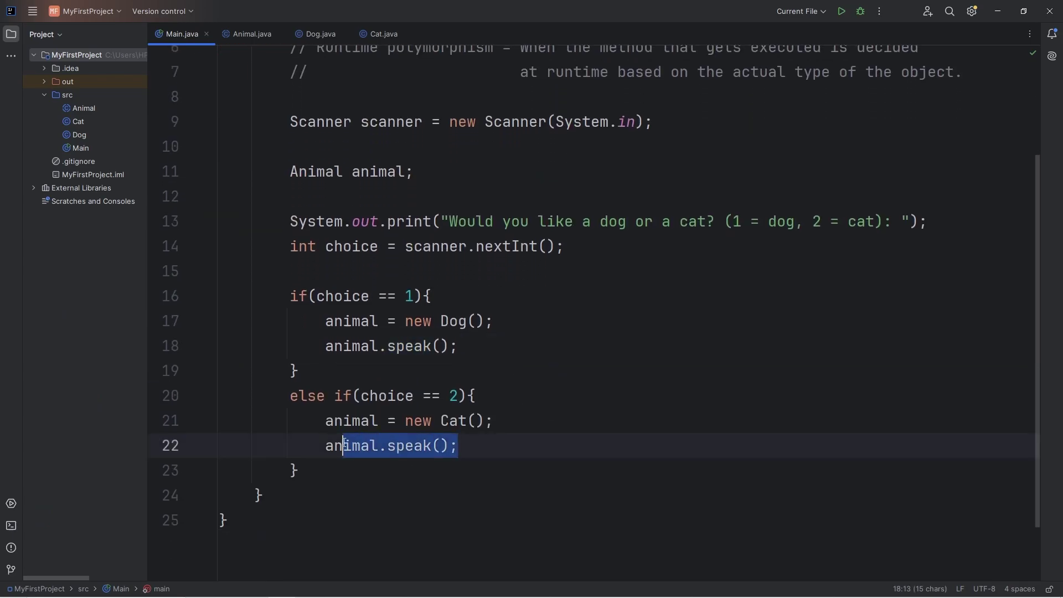
pyautogui.click(542, 454)
pyautogui.click(322, 33)
pyautogui.click(384, 33)
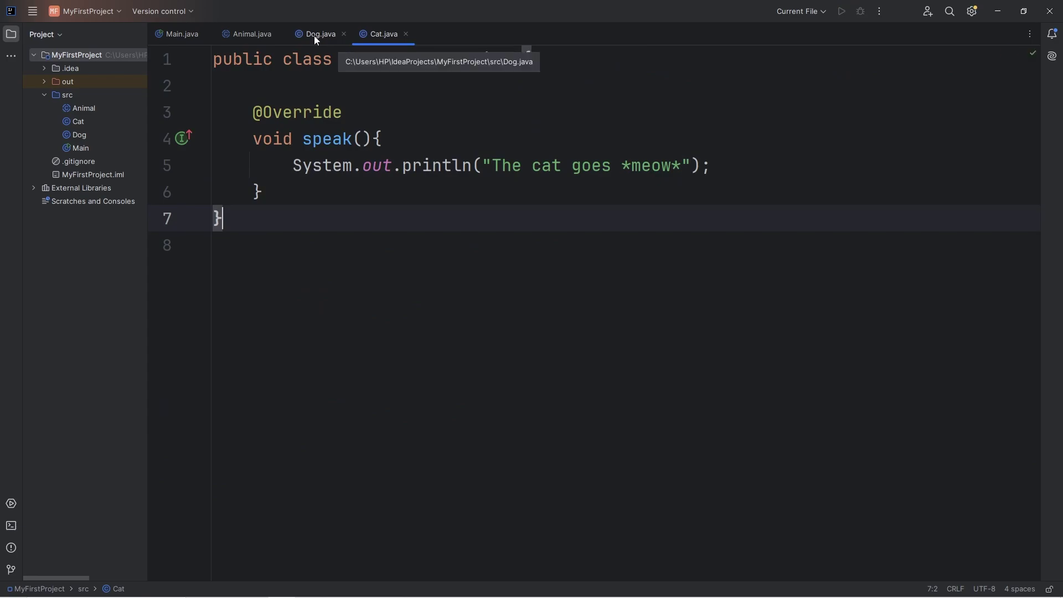
pyautogui.click(182, 34)
pyautogui.moveTo(496, 183); pyautogui.dragTo(316, 183)
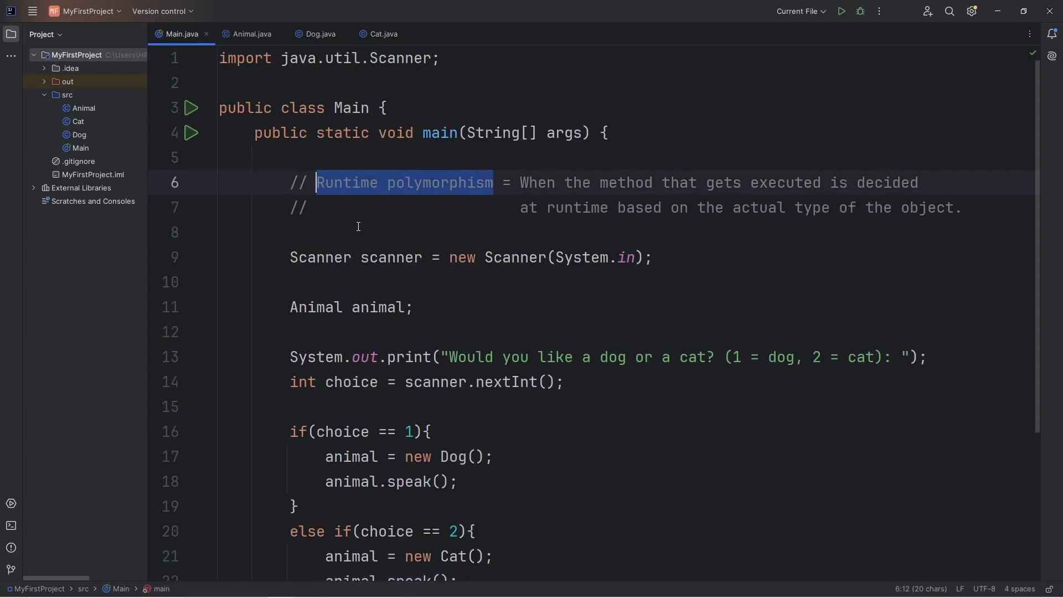
pyautogui.doubleClick(619, 181)
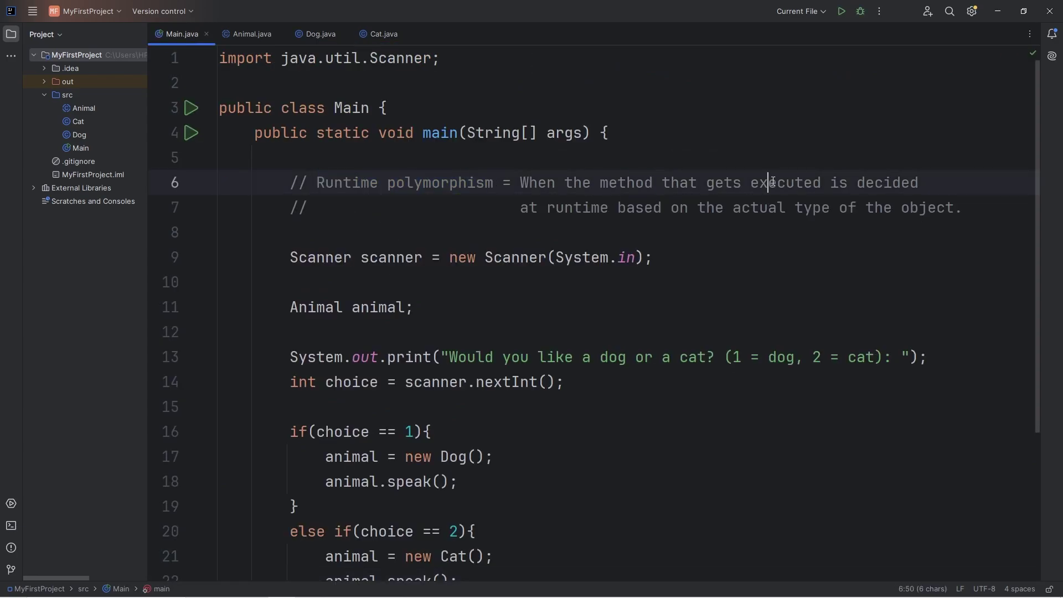
pyautogui.doubleClick(768, 181)
pyautogui.doubleClick(878, 183)
pyautogui.doubleClick(583, 208)
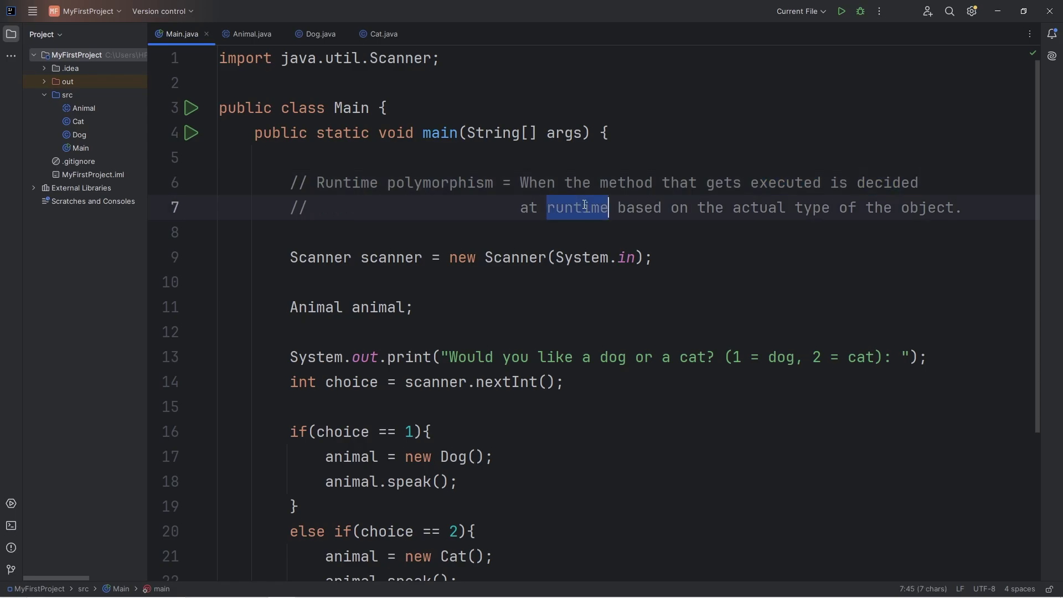
pyautogui.scroll(-5, 736, 273)
pyautogui.moveTo(493, 244); pyautogui.dragTo(325, 244)
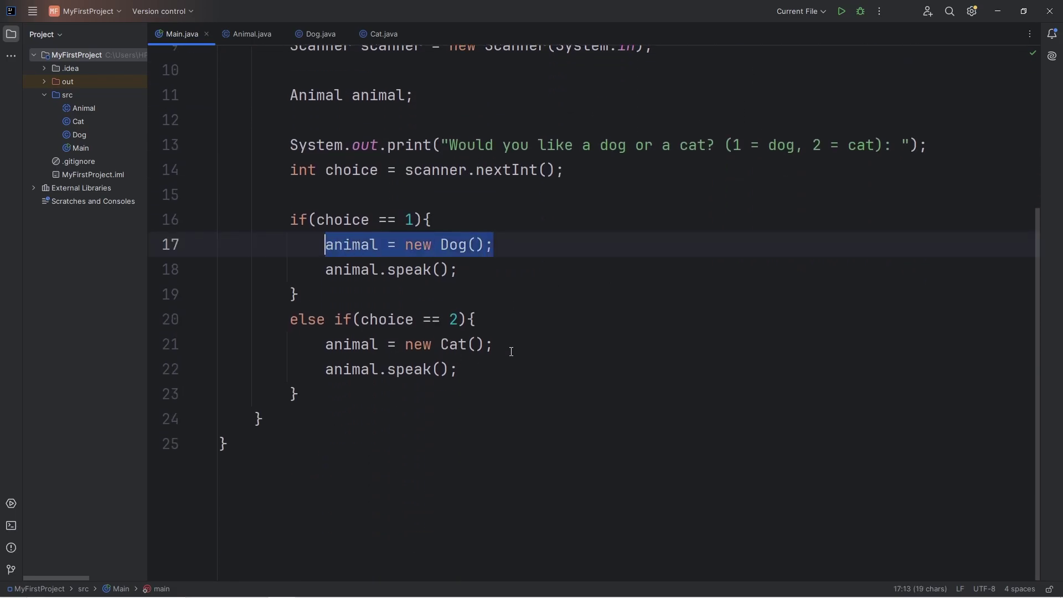
pyautogui.moveTo(493, 345); pyautogui.dragTo(325, 344)
pyautogui.click(457, 435)
pyautogui.scroll(5, 736, 273)
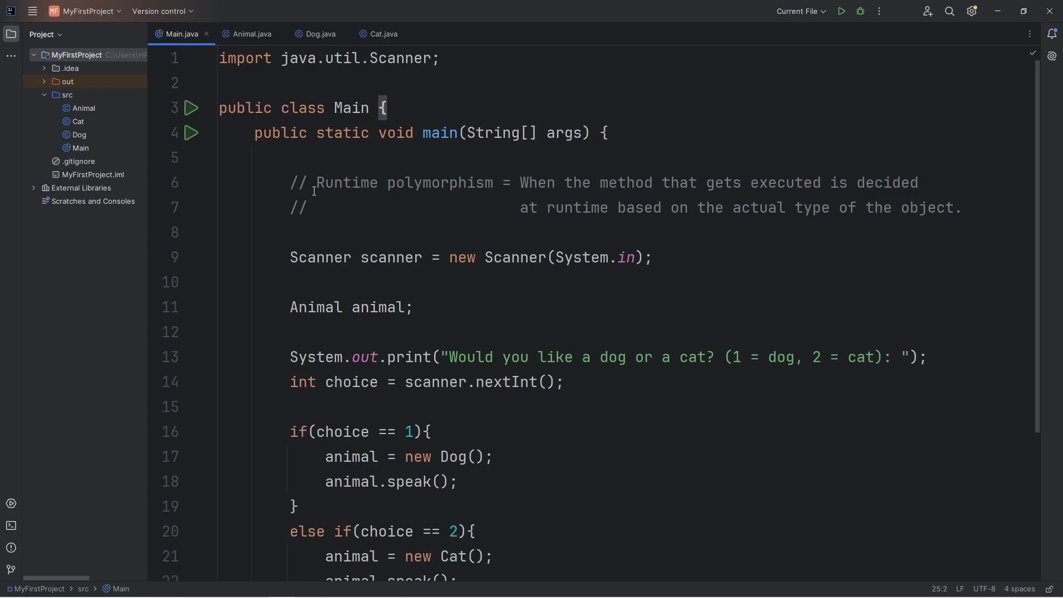
pyautogui.moveTo(316, 184); pyautogui.dragTo(495, 183)
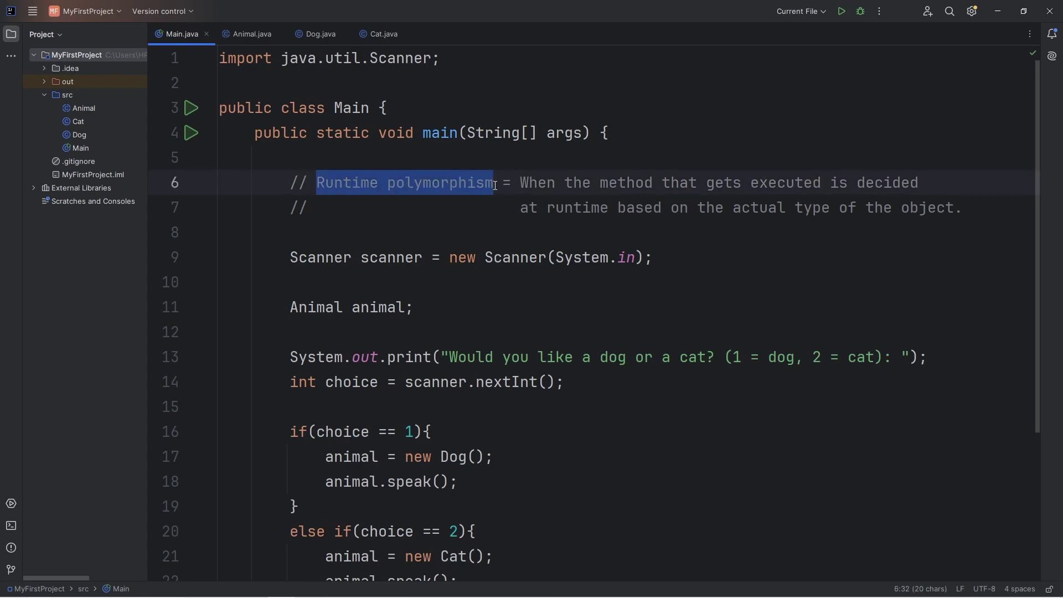